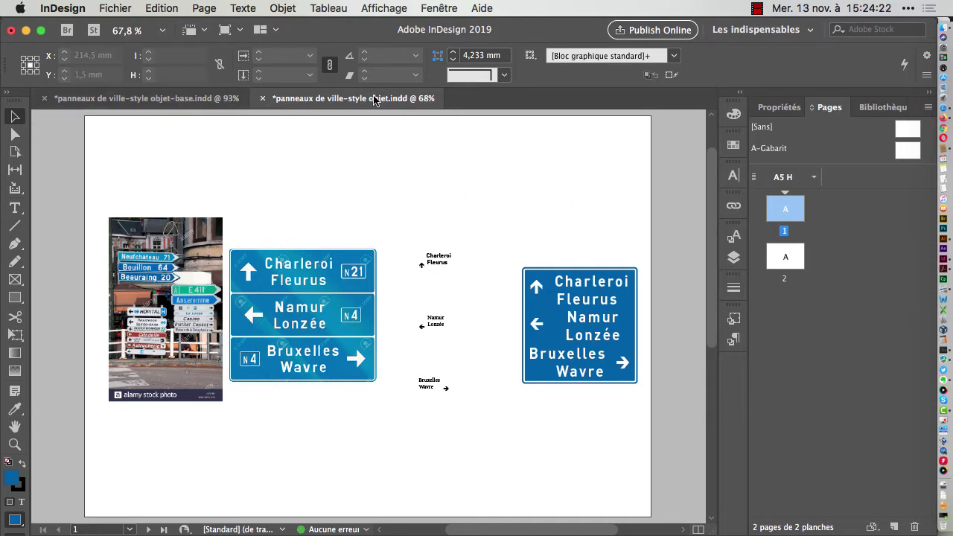
Step: Apply the object style "Panneau de ville" to the Namur Lonzée text frame and deselect it
{"action": "left_click", "coordinate": [437, 318]}
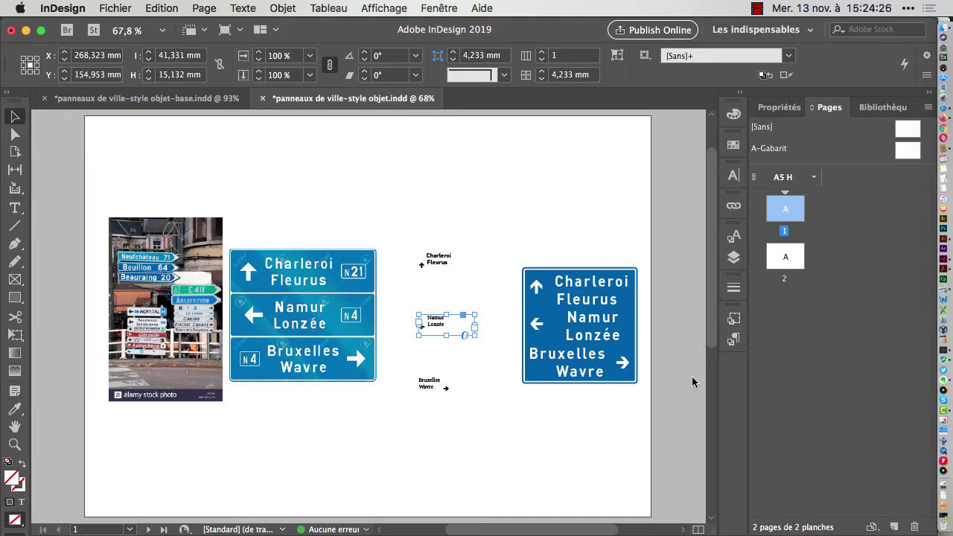
{"action": "left_click", "coordinate": [733, 318]}
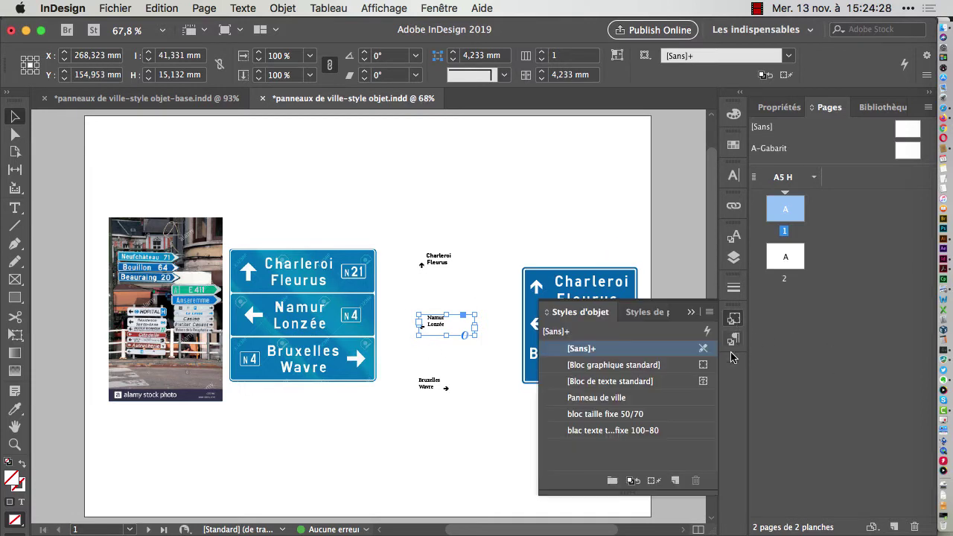
{"action": "left_click", "coordinate": [584, 399]}
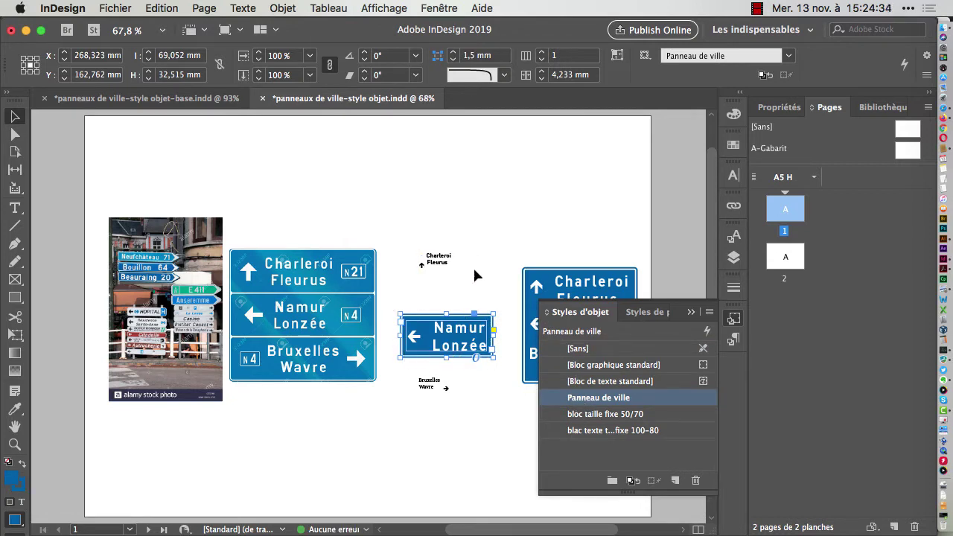
{"action": "left_click", "coordinate": [487, 433]}
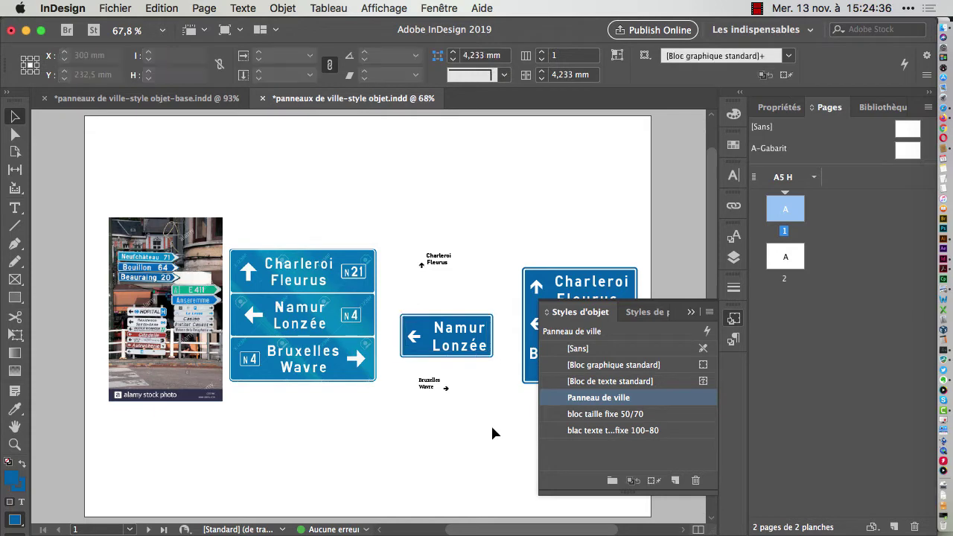
Step: Apply the object style "Panneau de ville" to the small Charleroi Fleurus text frame
{"action": "left_click", "coordinate": [470, 271]}
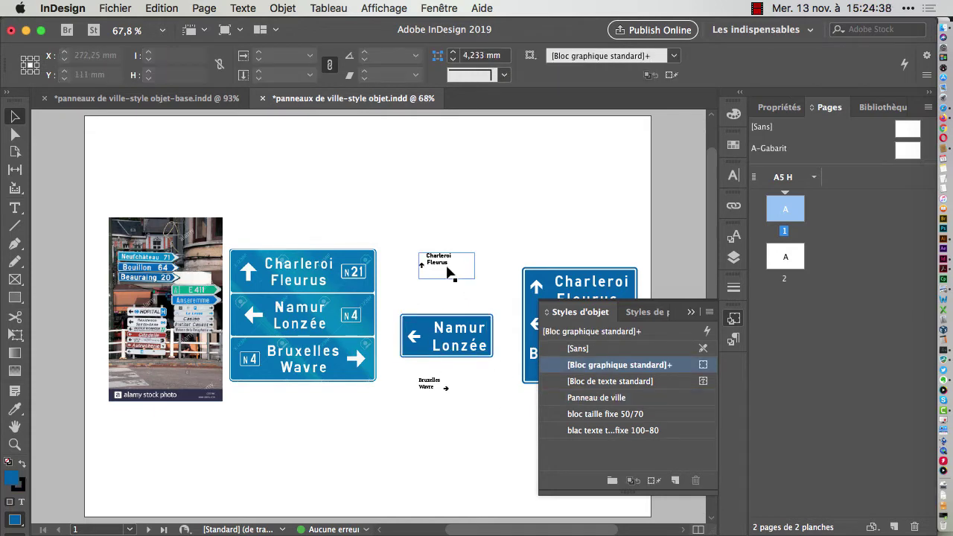
{"action": "left_click", "coordinate": [601, 348]}
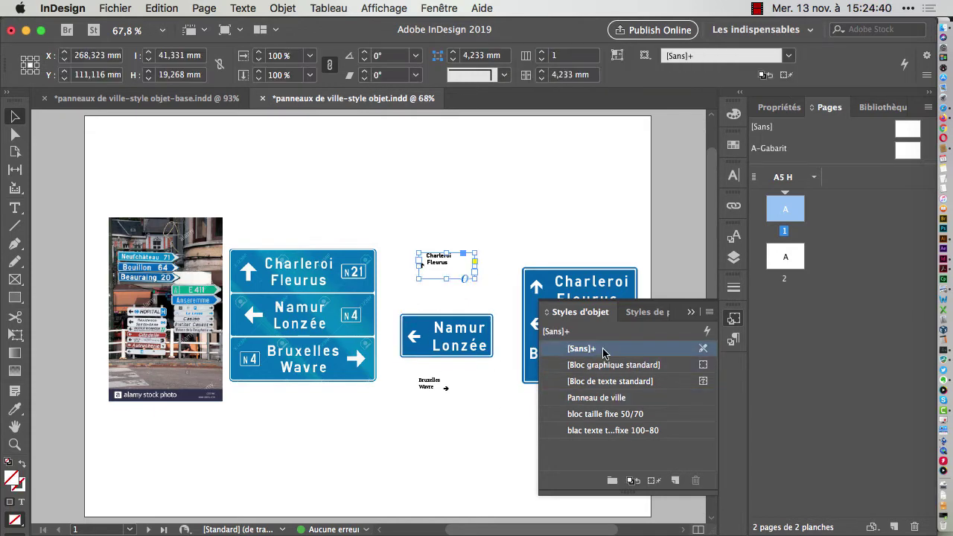
{"action": "left_click", "coordinate": [644, 399]}
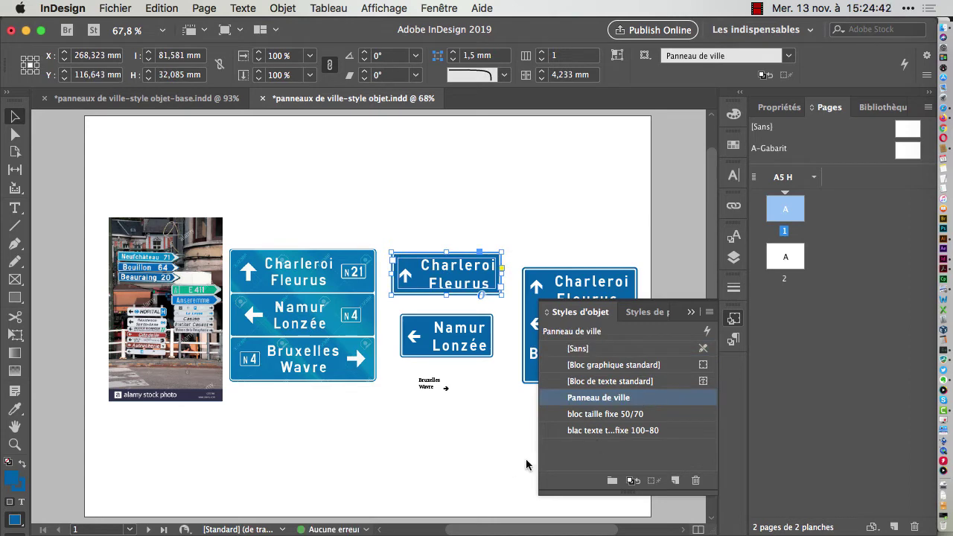
{"action": "left_click", "coordinate": [691, 311]}
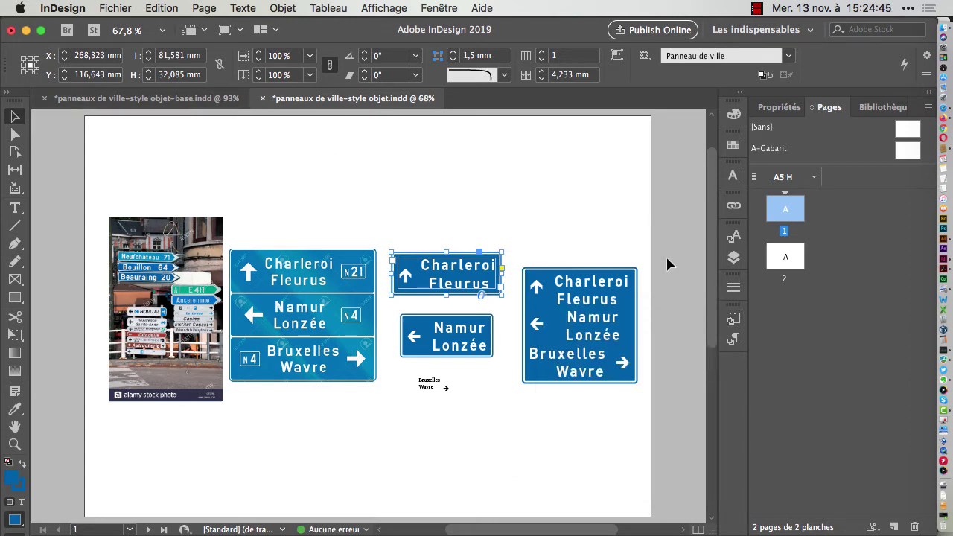
Step: In the document "panneaux de ville-style objet-base.indd", fill the Charleroi Fleurus text frame with the swatch C=100 M=90 J=10 N=0
{"action": "left_click", "coordinate": [189, 102]}
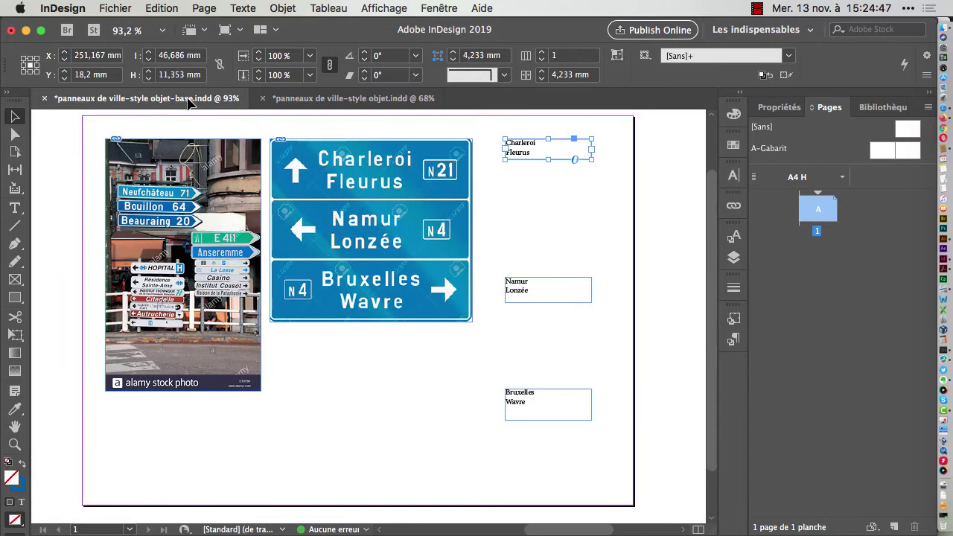
{"action": "left_click", "coordinate": [576, 207]}
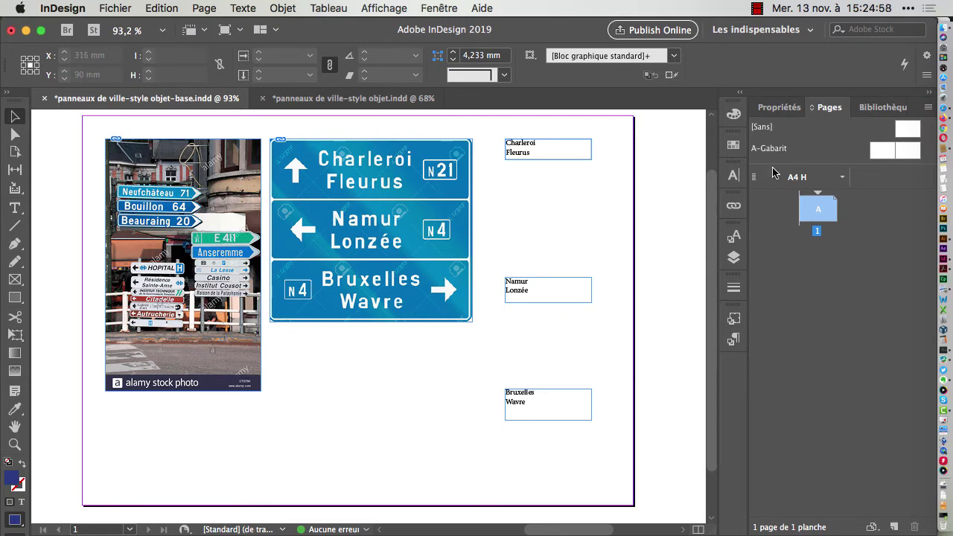
{"action": "left_click", "coordinate": [572, 155]}
{"action": "left_click", "coordinate": [733, 147]}
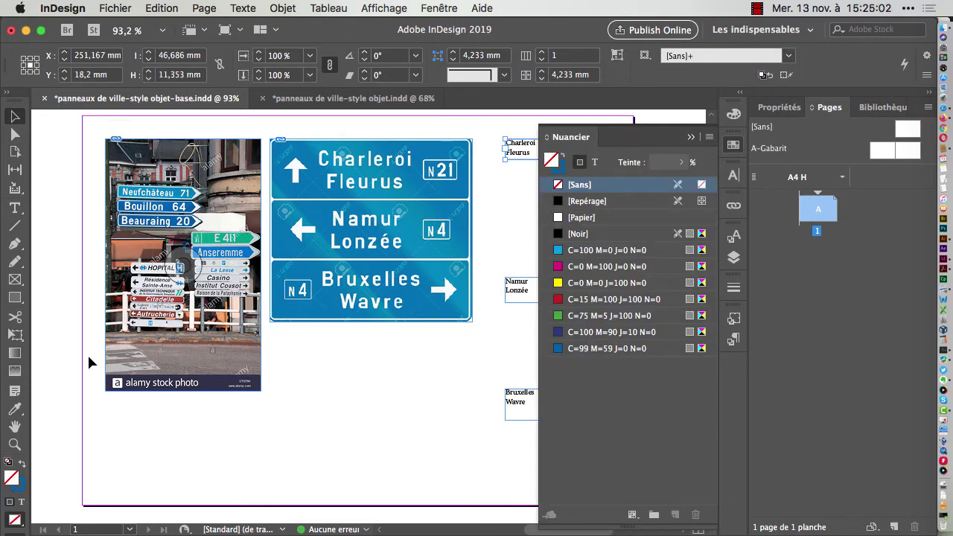
{"action": "left_click", "coordinate": [610, 332]}
{"action": "left_click", "coordinate": [516, 225]}
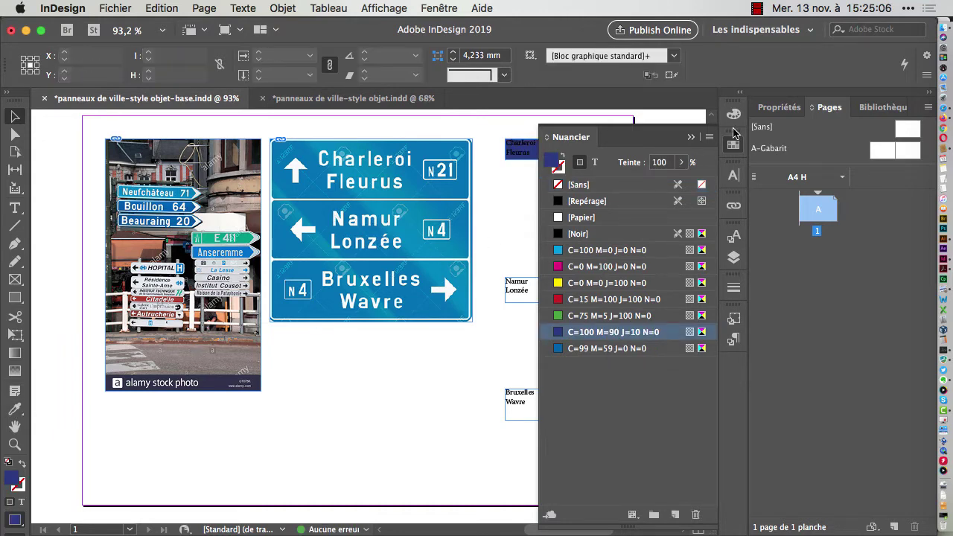
Step: Apply the paragraph style "nom de ville" to the dark blue Charleroi Fleurus frame and fit the frame to its text
{"action": "left_click", "coordinate": [572, 158]}
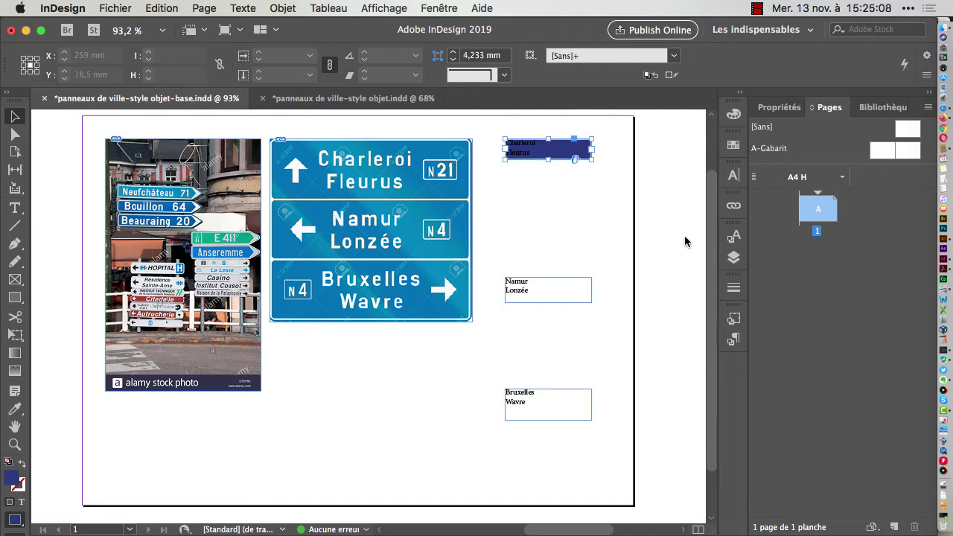
{"action": "left_click", "coordinate": [735, 339]}
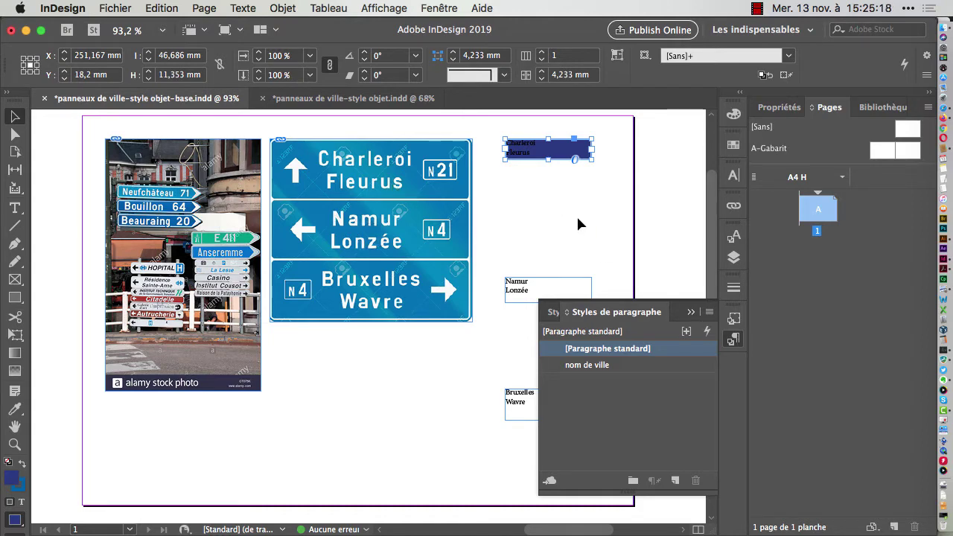
{"action": "left_click", "coordinate": [599, 364]}
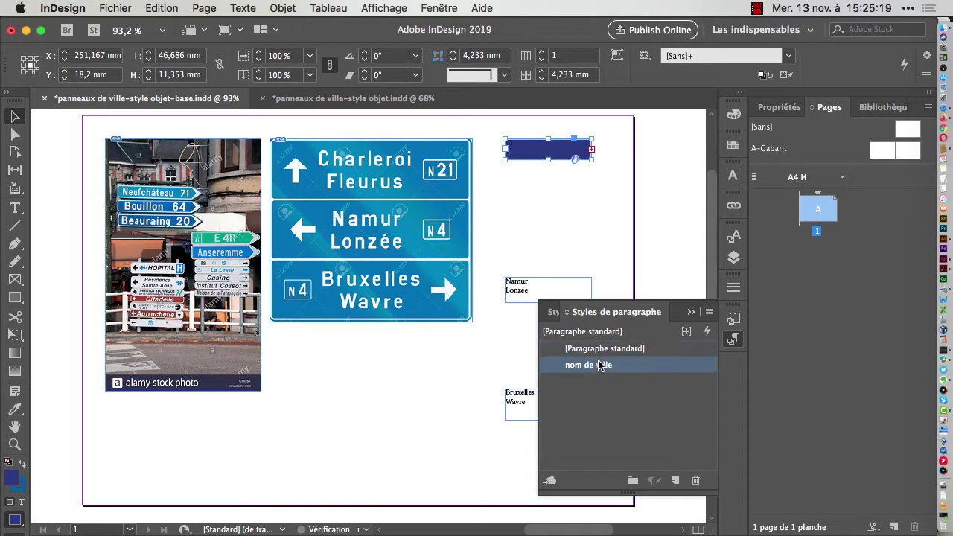
{"action": "double_click", "coordinate": [591, 160]}
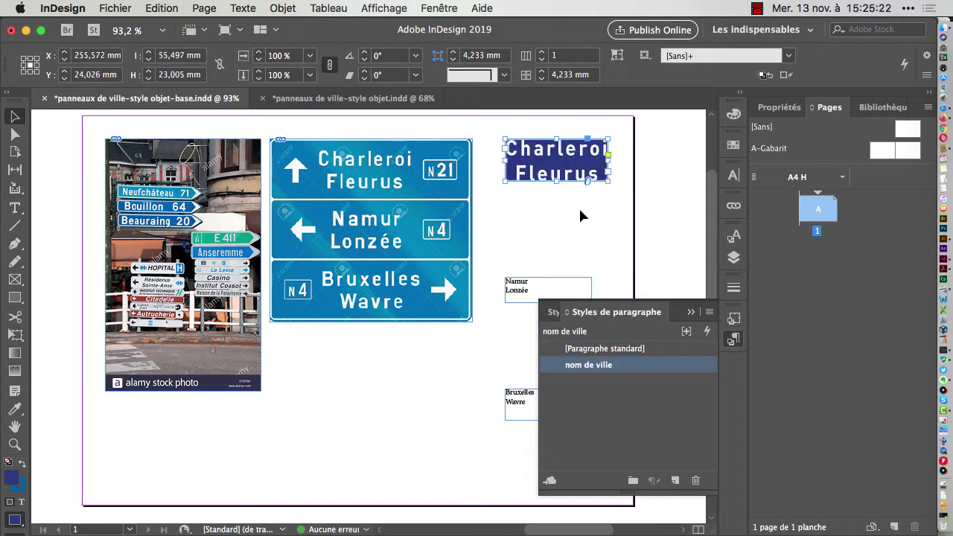
Step: Examine the character formatting of the Charleroi Fleurus text, such as font, size and tracking, and return to frame selection
{"action": "double_click", "coordinate": [569, 158]}
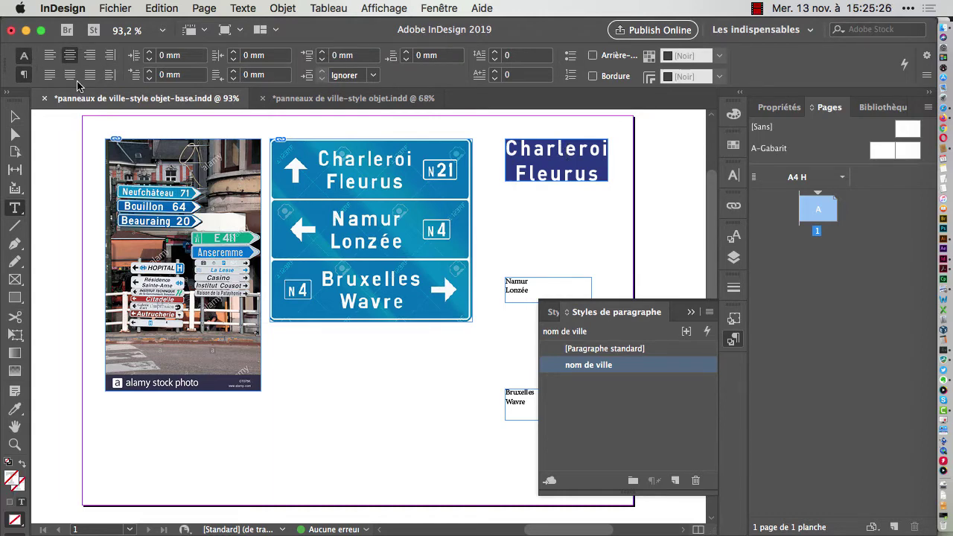
{"action": "left_click", "coordinate": [27, 58]}
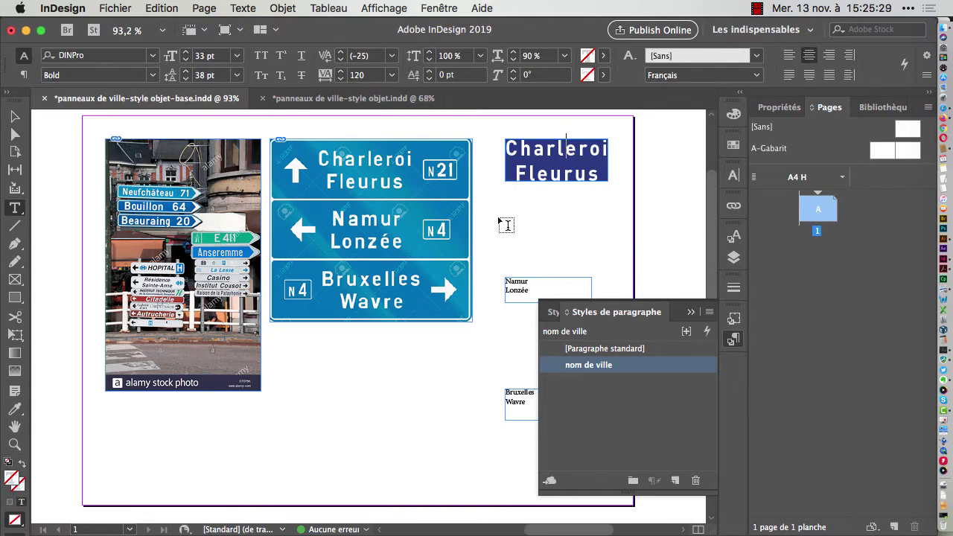
{"action": "left_click", "coordinate": [15, 117]}
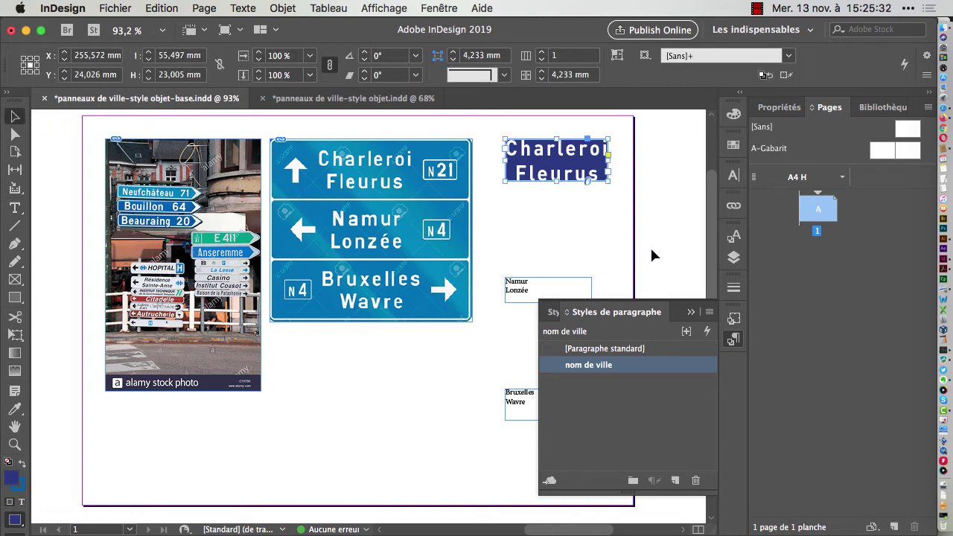
Step: Switch to Illustrator to examine the Schweizerische Normen-Vereinigung type specimen, and return to InDesign
{"action": "key", "text": "super+Tab"}
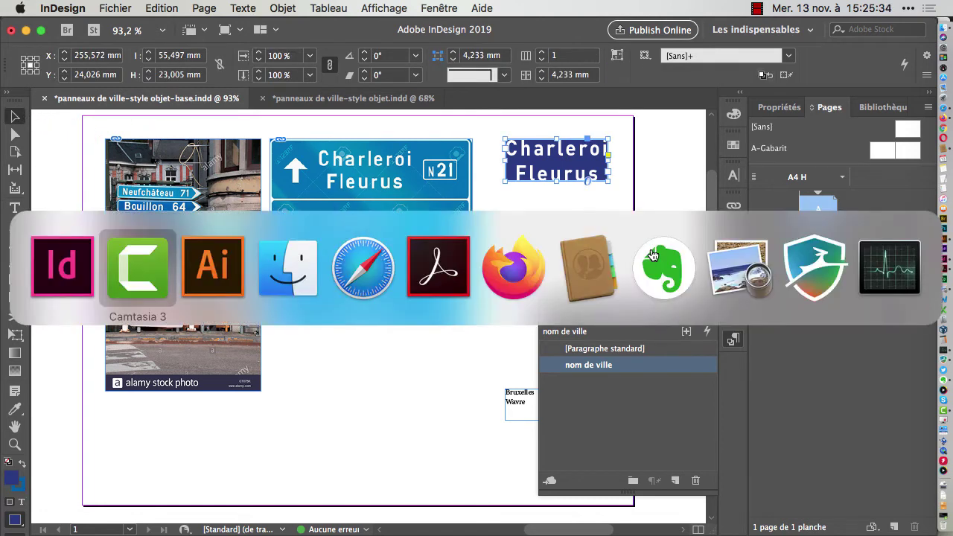
{"action": "key", "text": "super+Tab"}
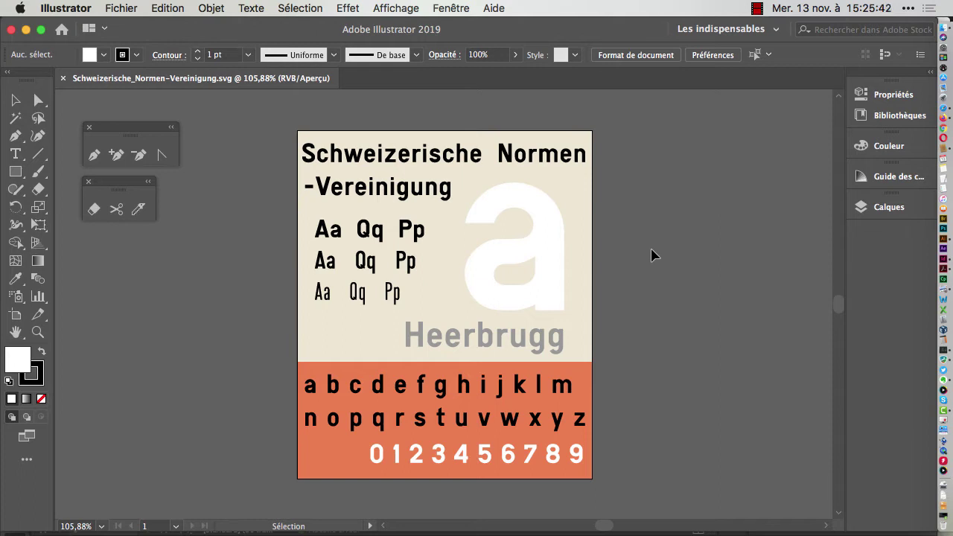
{"action": "key", "text": "a"}
{"action": "key", "text": "super+Tab"}
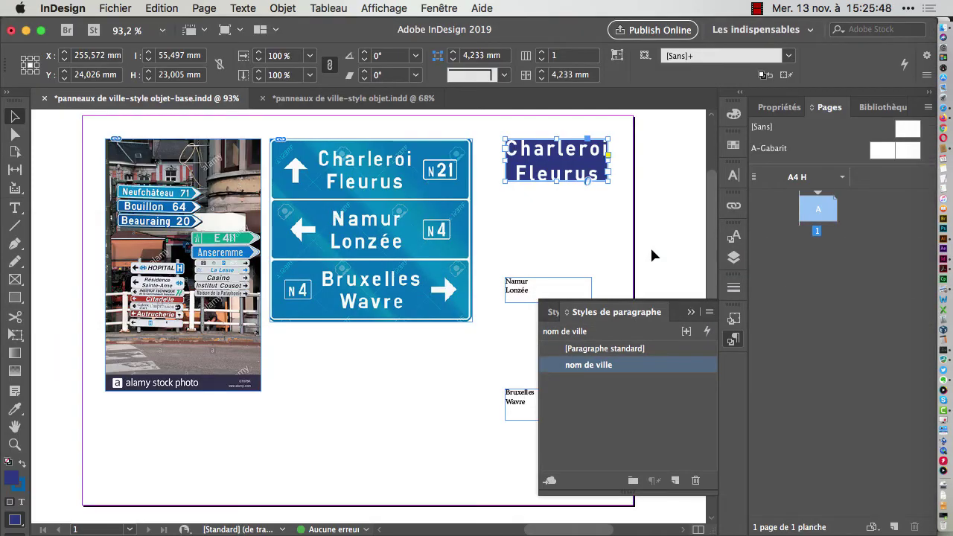
Step: Enlarge the Charleroi Fleurus frame to about 67 × 35 mm and shift it slightly left and down on the page
{"action": "left_click", "coordinate": [733, 339]}
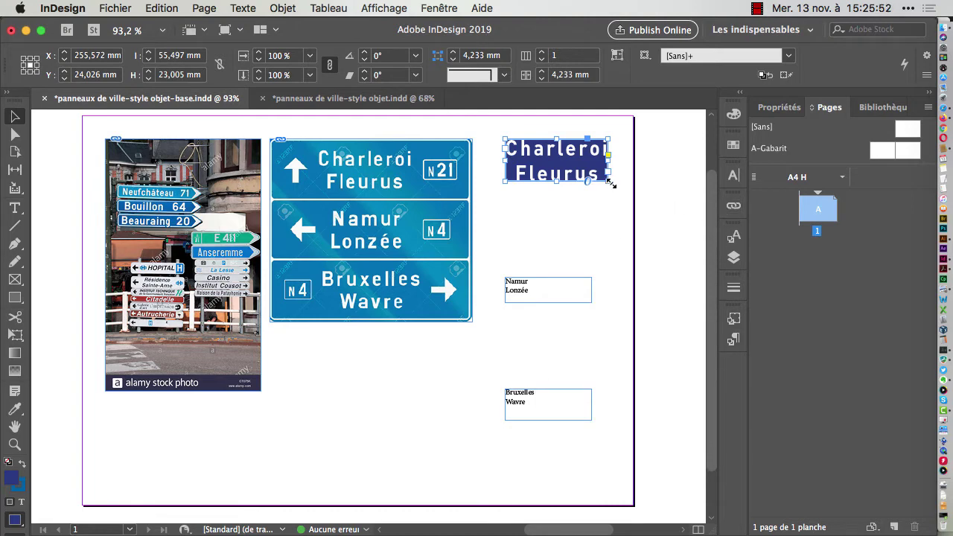
{"action": "left_click_drag", "start_coordinate": [610, 183], "coordinate": [631, 203]}
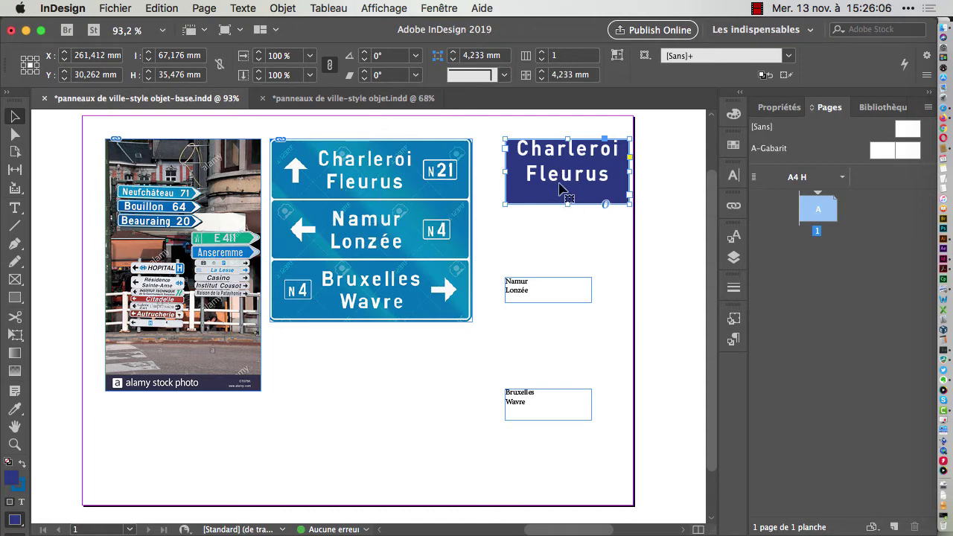
{"action": "left_click_drag", "start_coordinate": [562, 188], "coordinate": [549, 193]}
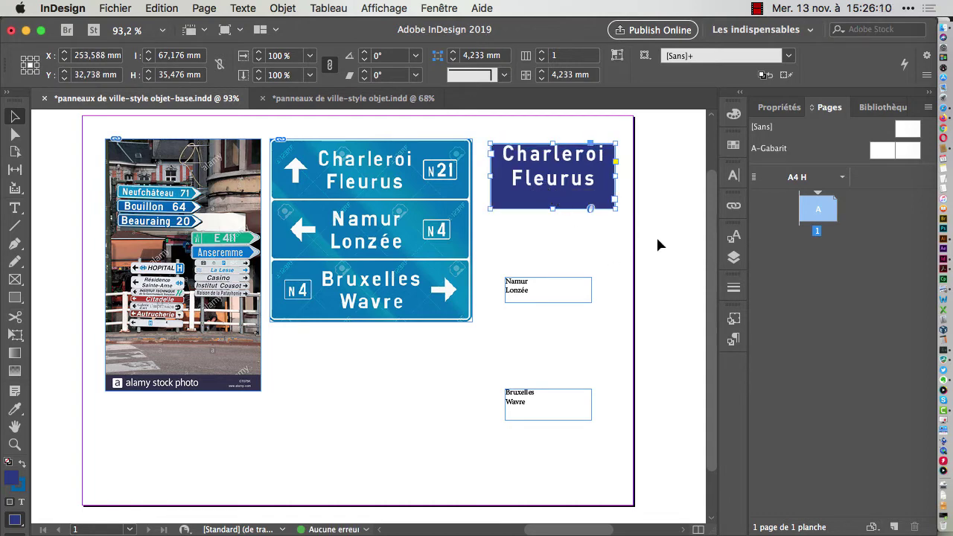
Step: Start a new object style from the selected Charleroi Fleurus frame and name it "panneau routier"
{"action": "left_click", "coordinate": [734, 320]}
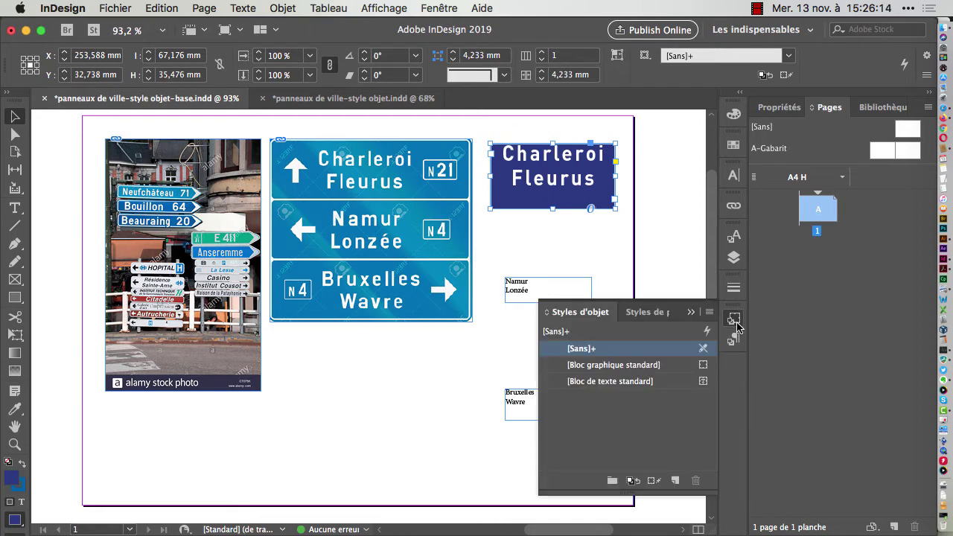
{"action": "left_click", "coordinate": [673, 481], "text": "alt"}
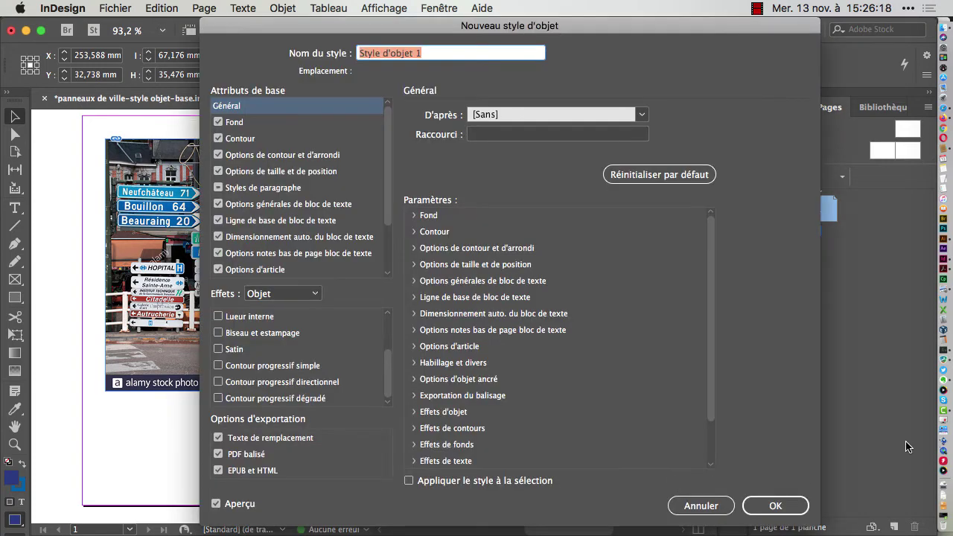
{"action": "type", "text": "panneau routier"}
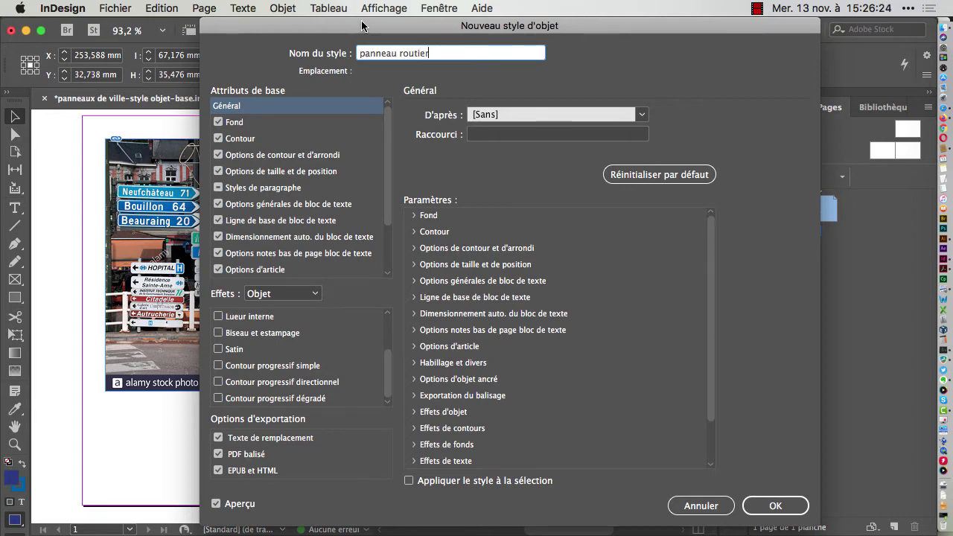
Step: Set the fill of the new object style to the swatch C=99 M=59 J=0 N=0
{"action": "left_click_drag", "start_coordinate": [365, 26], "coordinate": [615, 25]}
{"action": "left_click", "coordinate": [595, 126]}
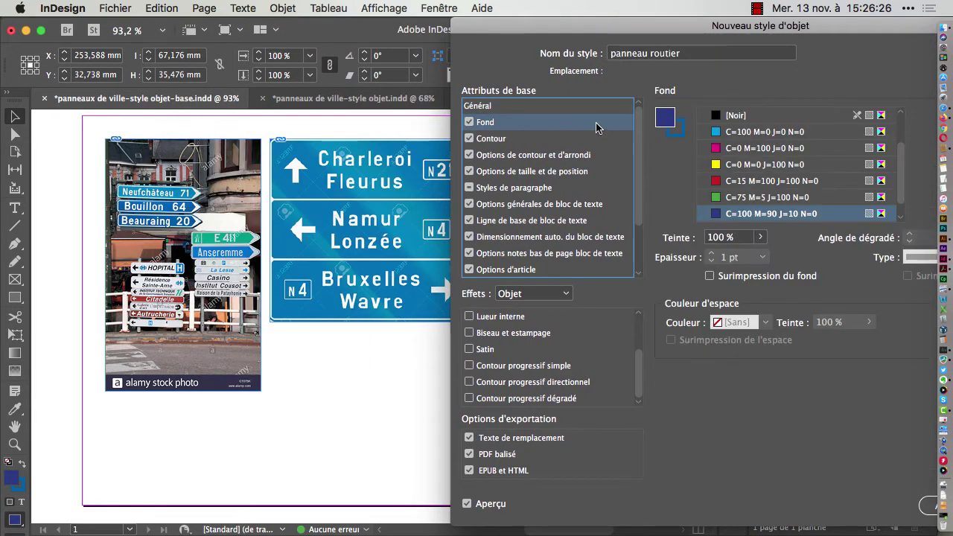
{"action": "scroll", "coordinate": [818, 186], "scroll_direction": "down", "scroll_amount": 1}
{"action": "left_click", "coordinate": [750, 213]}
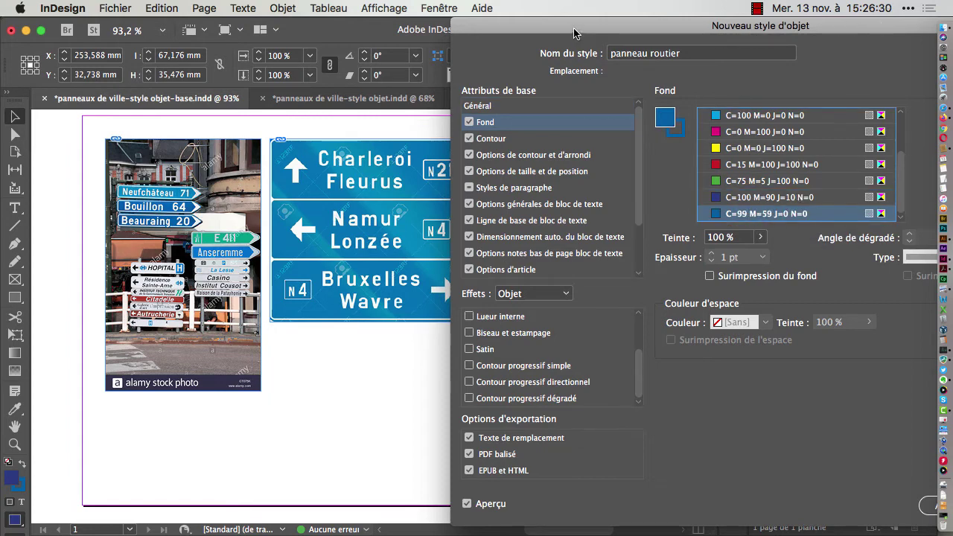
Step: Turn on "Appliquer le style à la sélection" in the general settings of the "panneau routier" style
{"action": "left_click_drag", "start_coordinate": [577, 30], "coordinate": [192, 29]}
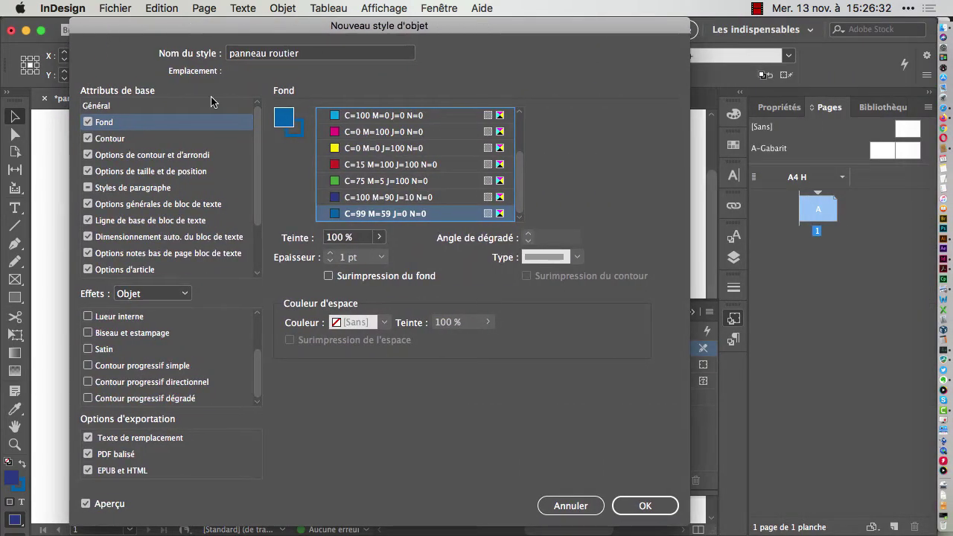
{"action": "left_click", "coordinate": [147, 106]}
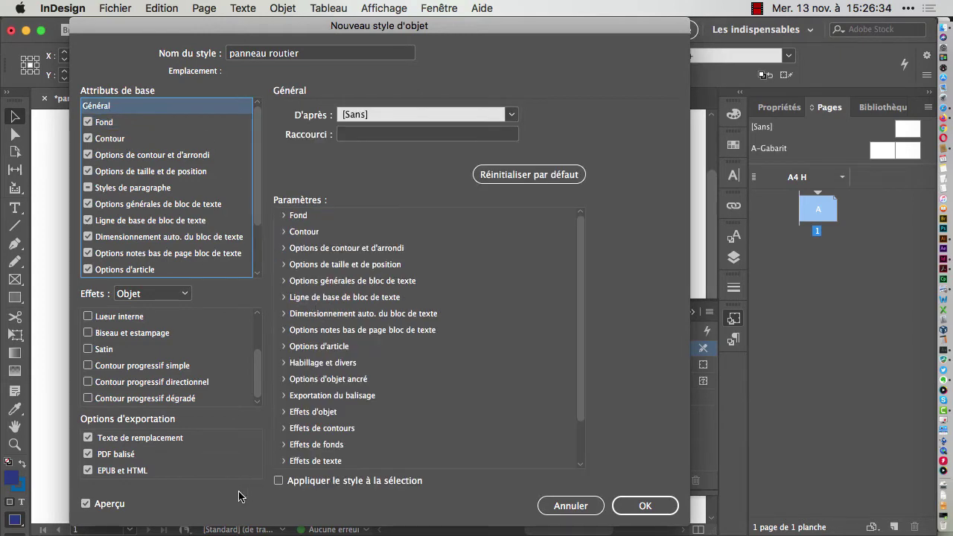
{"action": "left_click", "coordinate": [341, 481]}
{"action": "left_click_drag", "start_coordinate": [184, 28], "coordinate": [171, 45]}
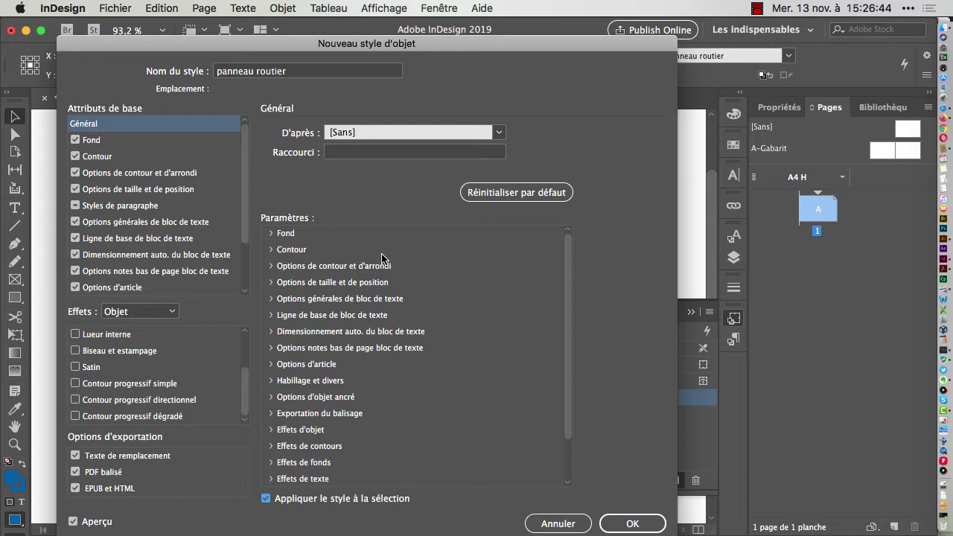
Step: Set the vertical justification in the style's general text frame options to "Centrer"
{"action": "left_click", "coordinate": [187, 222]}
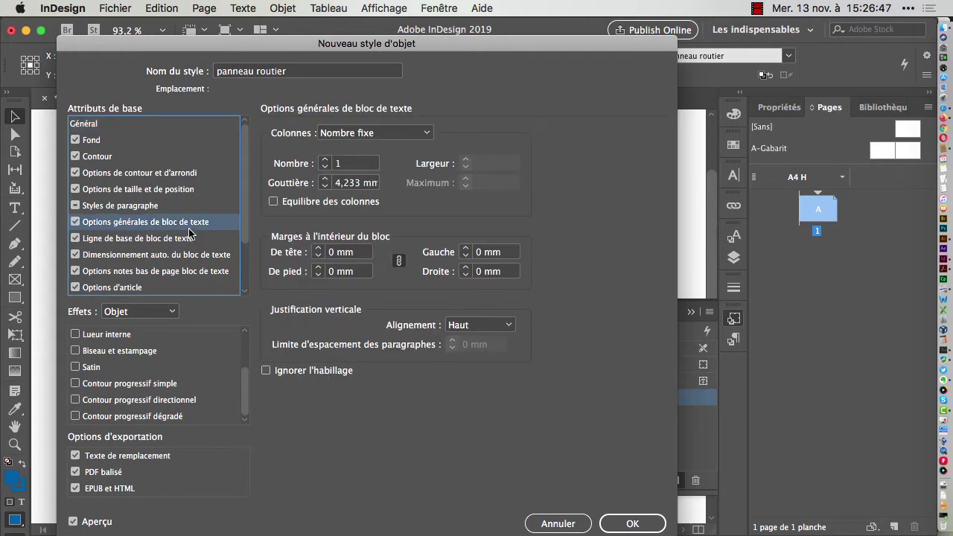
{"action": "left_click", "coordinate": [484, 328]}
{"action": "left_click", "coordinate": [484, 356]}
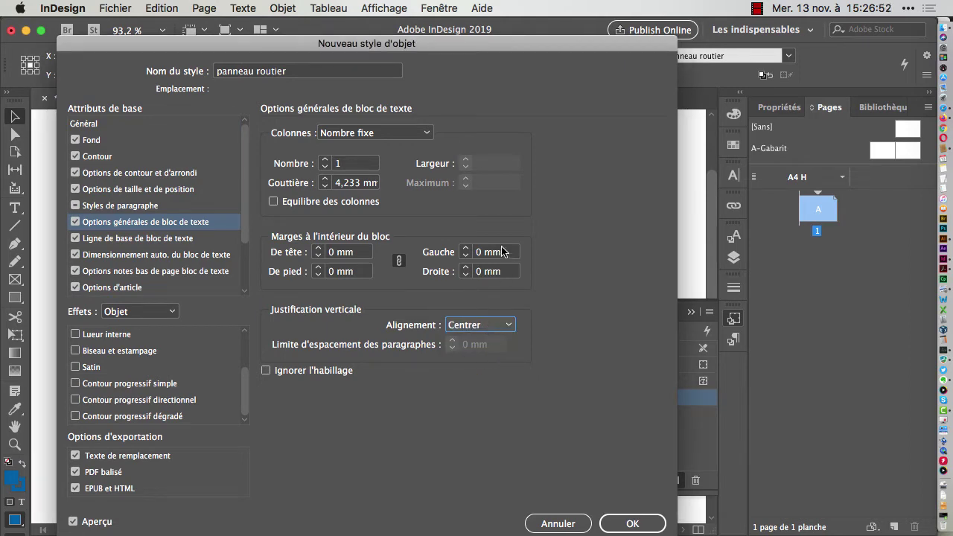
Step: Set all inside margins of the new "panneau routier" style to 2 mm and create the style
{"action": "left_click", "coordinate": [319, 249]}
{"action": "left_click", "coordinate": [632, 518]}
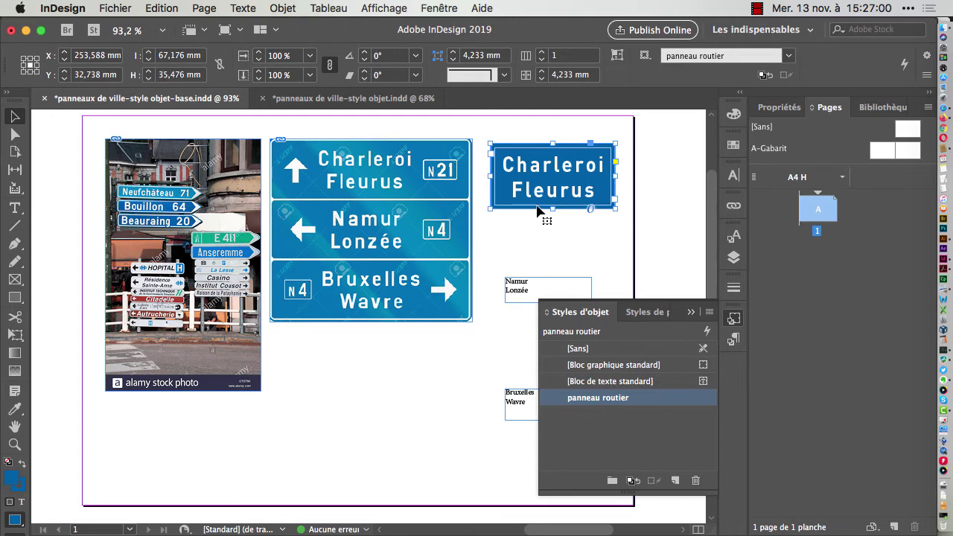
Step: Stretch the Charleroi Fleurus frame downward to about 66,5 × 55,5 mm
{"action": "left_click", "coordinate": [614, 214]}
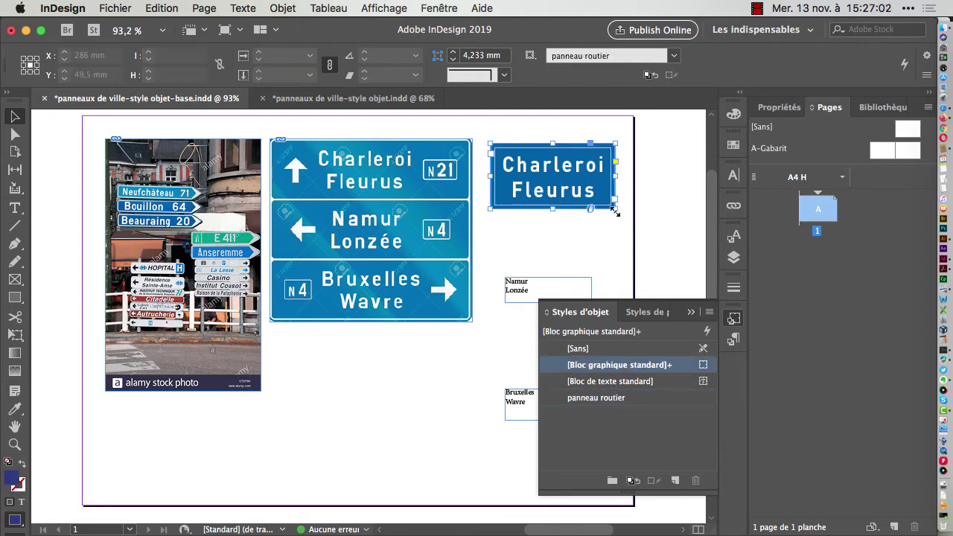
{"action": "left_click_drag", "start_coordinate": [615, 212], "coordinate": [614, 245]}
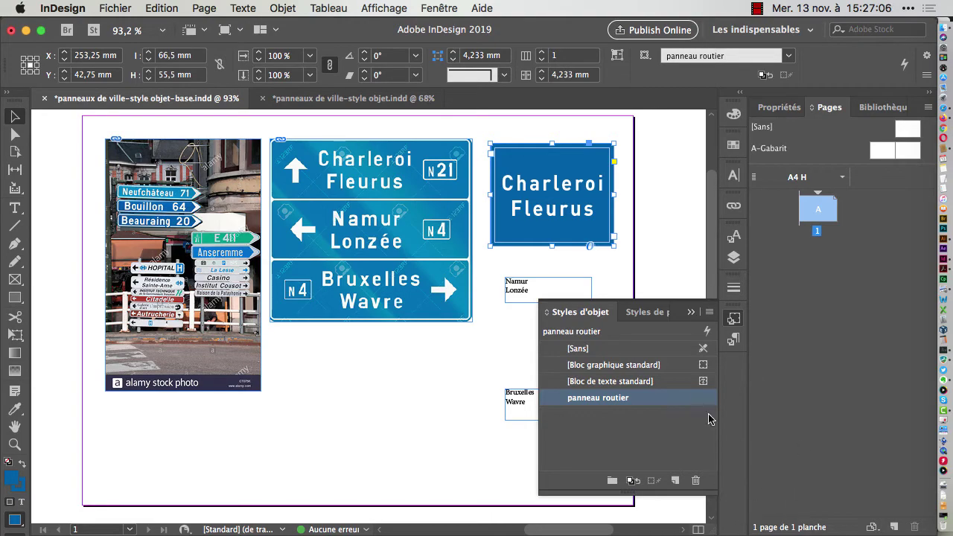
Step: Set the automatic text frame sizing of the "panneau routier" style to "Hauteur et largeur"
{"action": "double_click", "coordinate": [683, 398]}
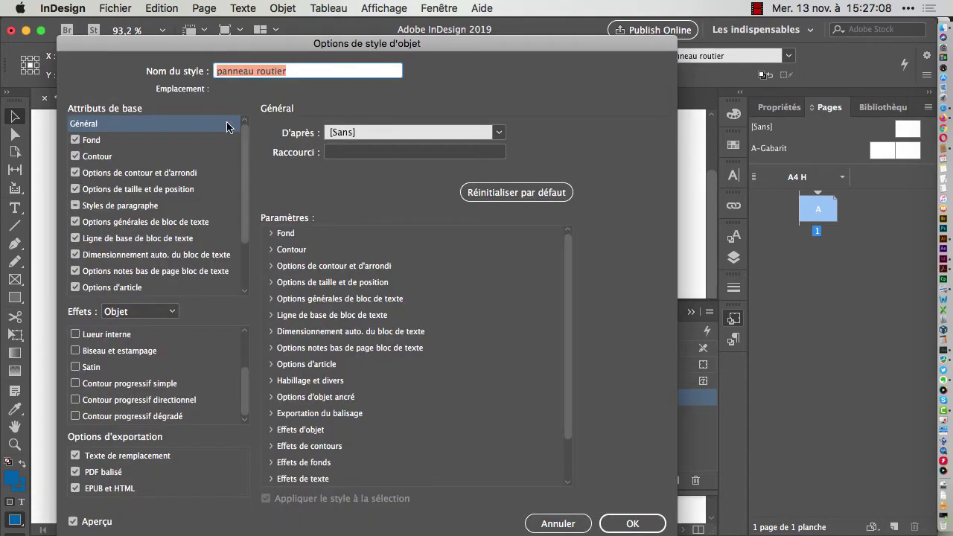
{"action": "left_click_drag", "start_coordinate": [124, 51], "coordinate": [667, 54]}
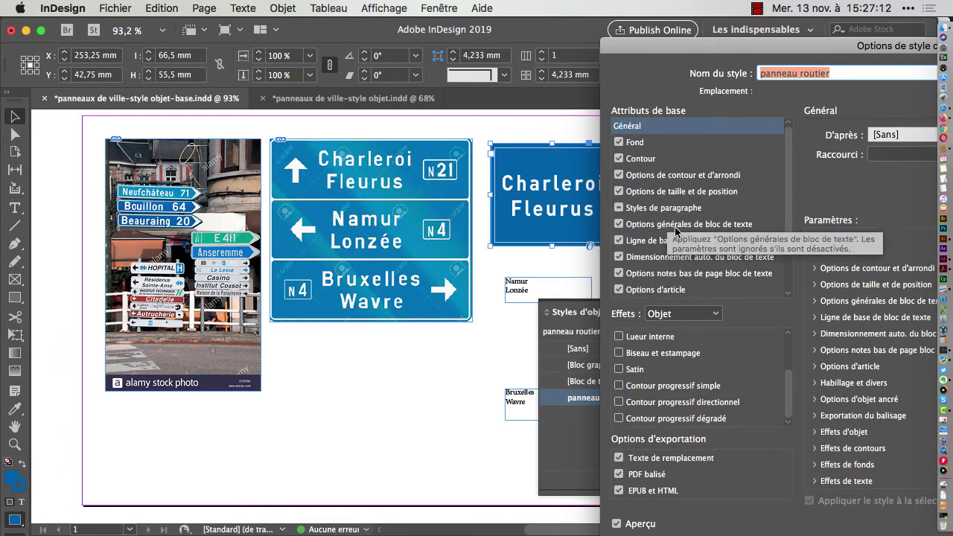
{"action": "left_click", "coordinate": [698, 259]}
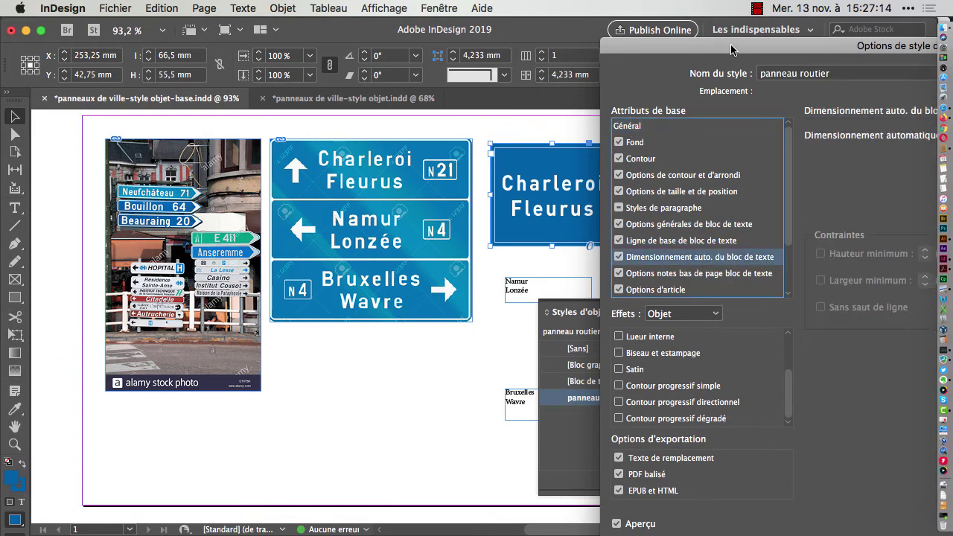
{"action": "left_click_drag", "start_coordinate": [733, 50], "coordinate": [349, 37]}
{"action": "left_click", "coordinate": [643, 120]}
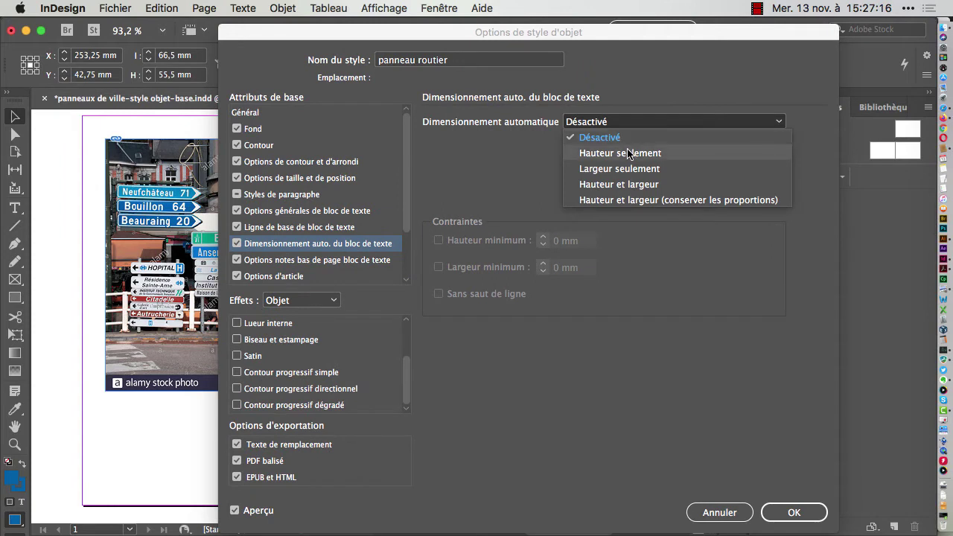
{"action": "left_click", "coordinate": [641, 186]}
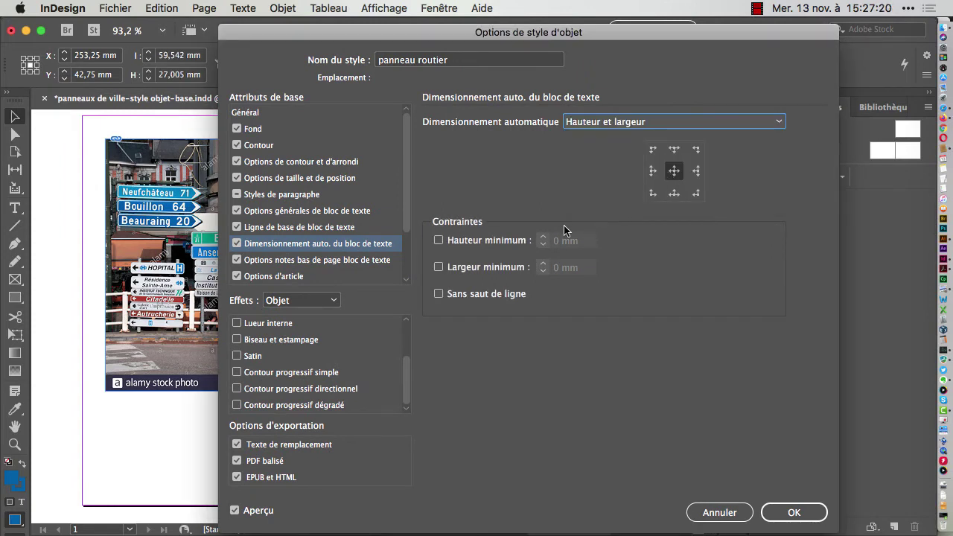
{"action": "left_click", "coordinate": [786, 512]}
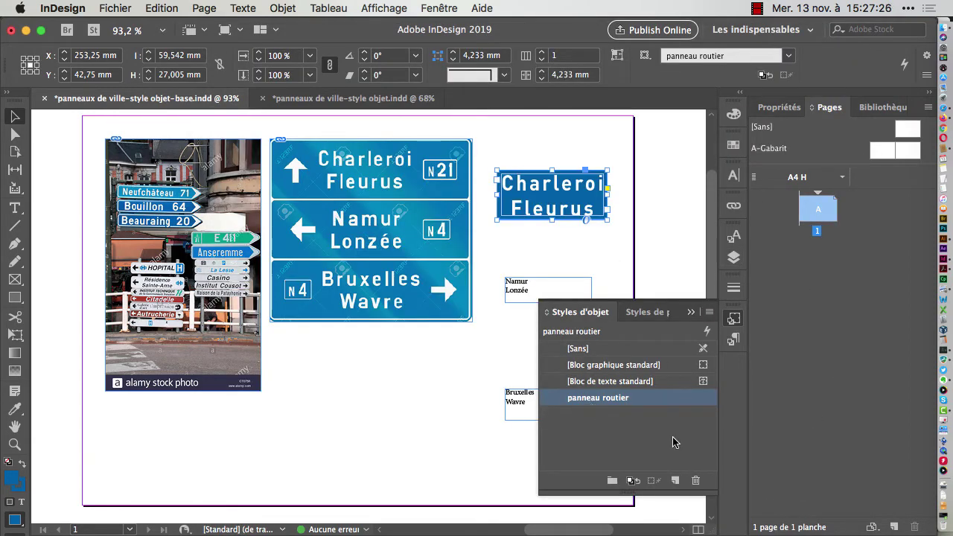
Step: Increase all inside text frame margins of the "panneau routier" style to 4 mm
{"action": "double_click", "coordinate": [679, 406]}
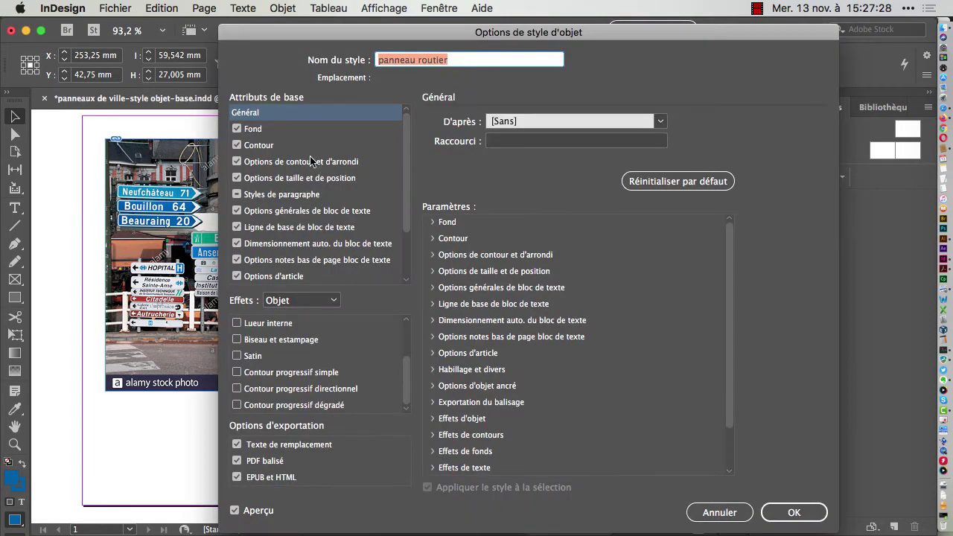
{"action": "left_click", "coordinate": [319, 212]}
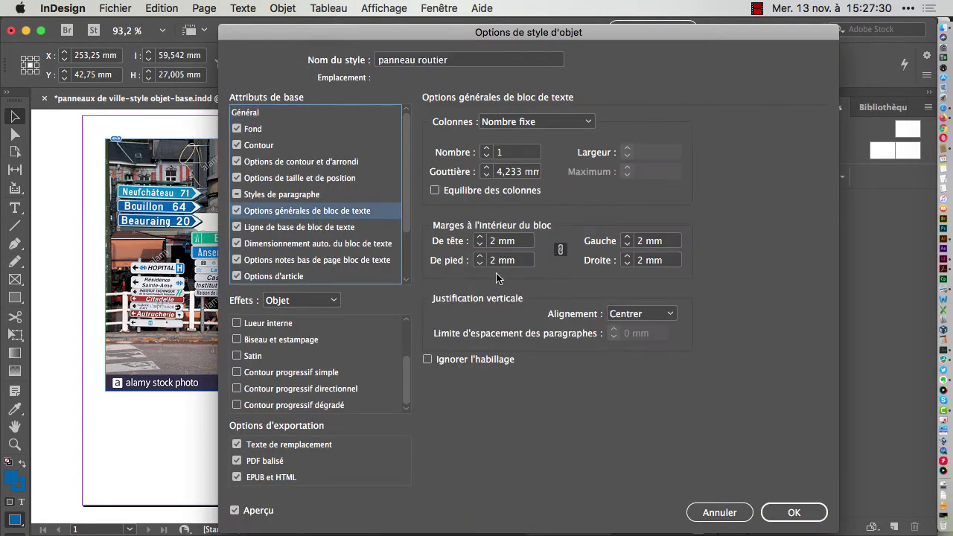
{"action": "left_click", "coordinate": [480, 237]}
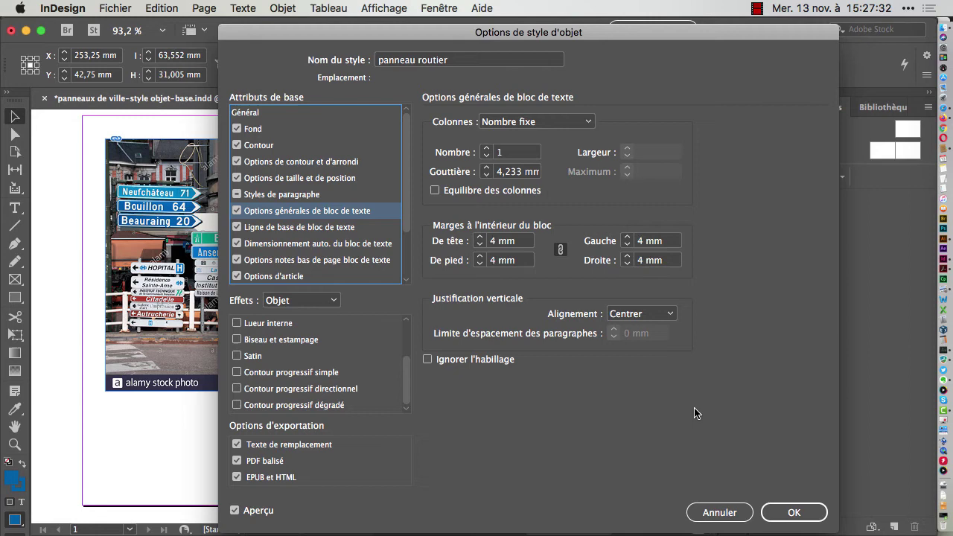
{"action": "left_click", "coordinate": [793, 512]}
{"action": "left_click", "coordinate": [649, 259]}
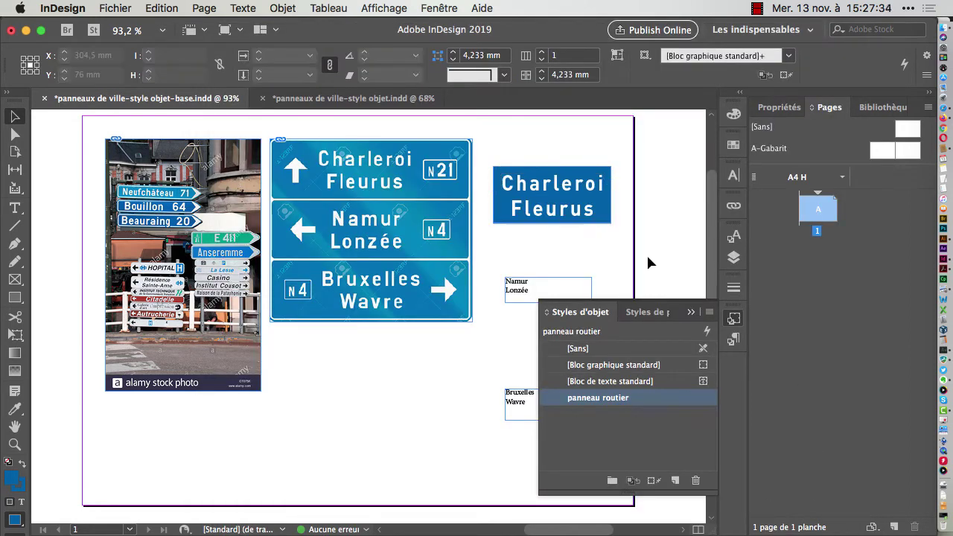
Step: Set all four corners of the "panneau routier" style to "Arrondi" with a size of 1,5 mm
{"action": "left_click", "coordinate": [601, 219]}
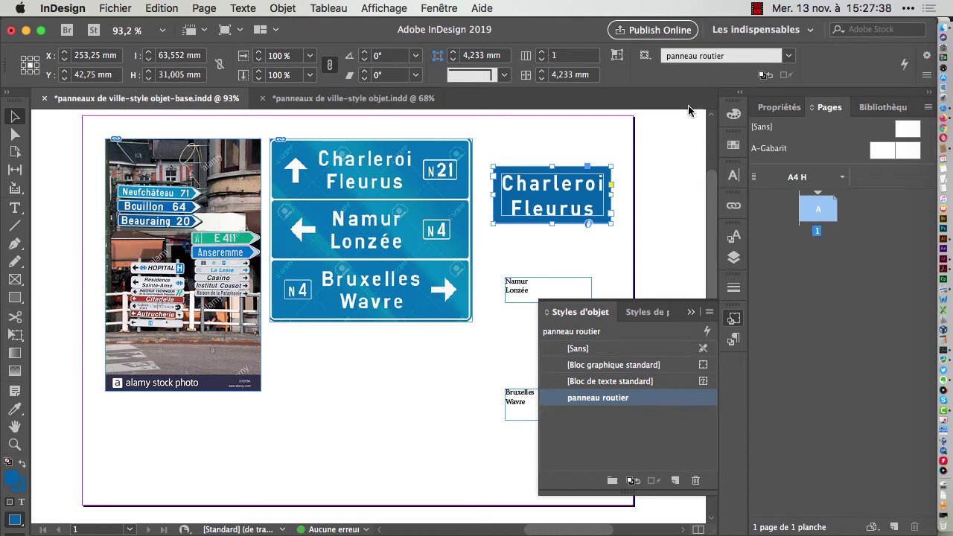
{"action": "double_click", "coordinate": [660, 404]}
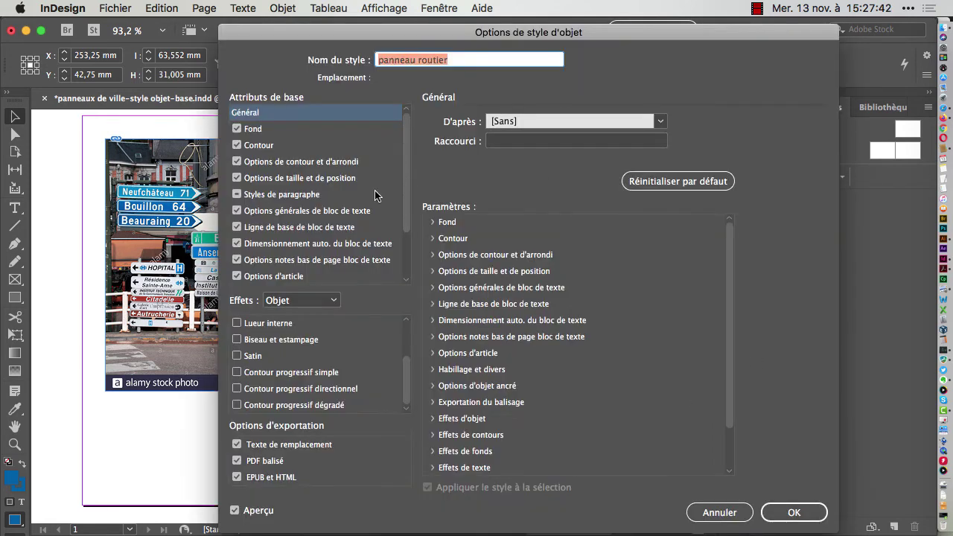
{"action": "scroll", "coordinate": [363, 248], "scroll_direction": "down", "scroll_amount": 4}
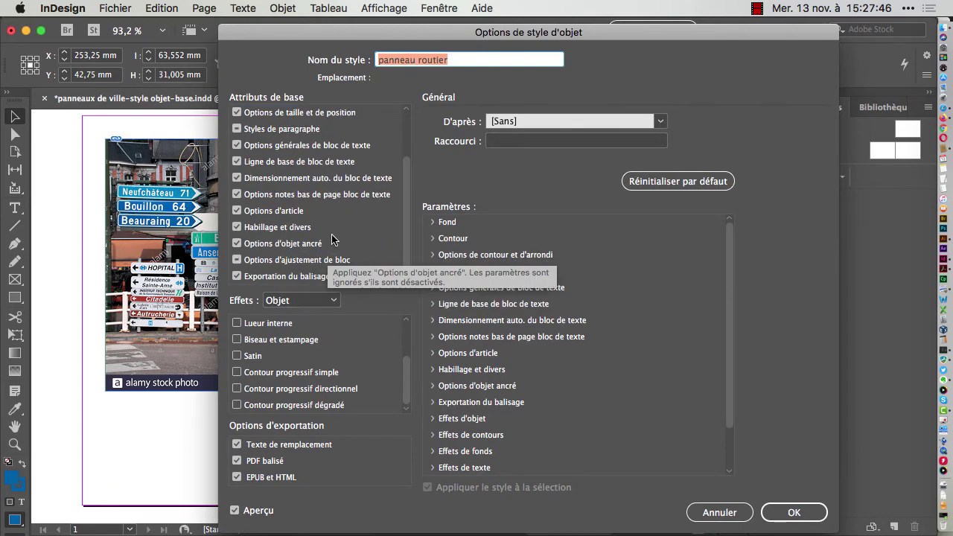
{"action": "scroll", "coordinate": [408, 164], "scroll_direction": "up", "scroll_amount": 3}
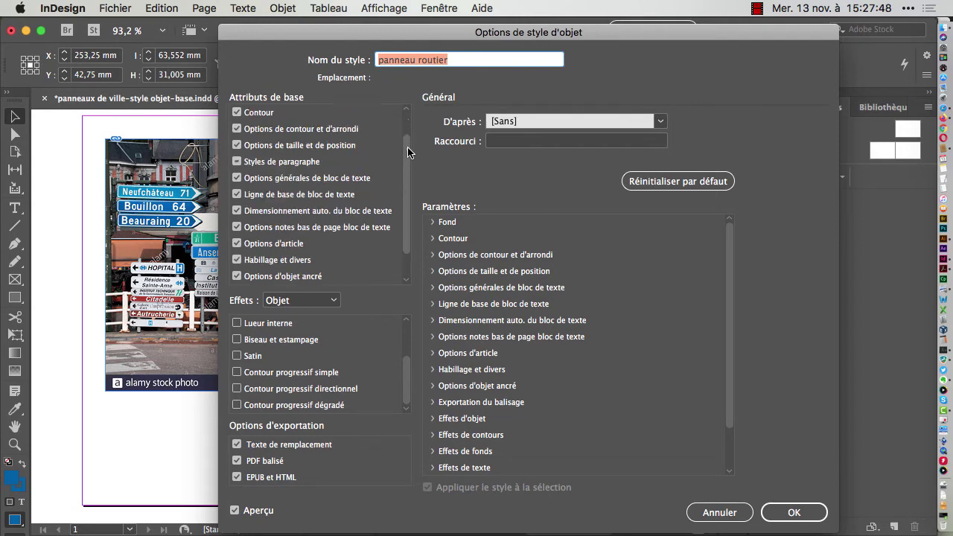
{"action": "left_click", "coordinate": [327, 147]}
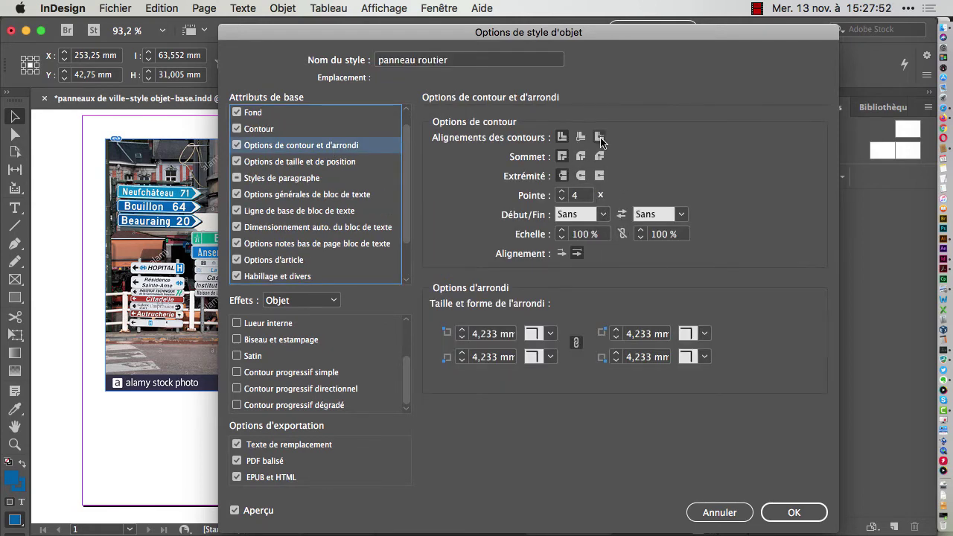
{"action": "left_click", "coordinate": [550, 334]}
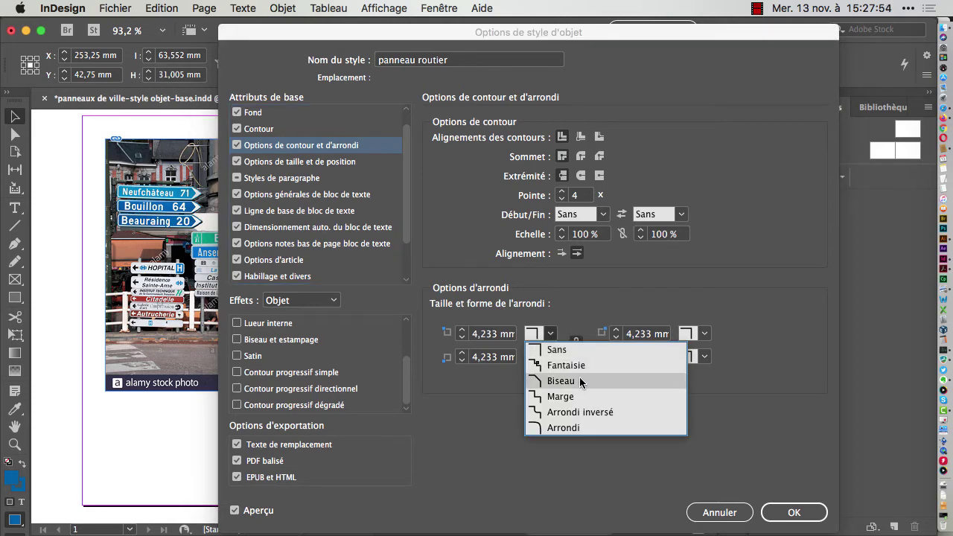
{"action": "left_click", "coordinate": [565, 427]}
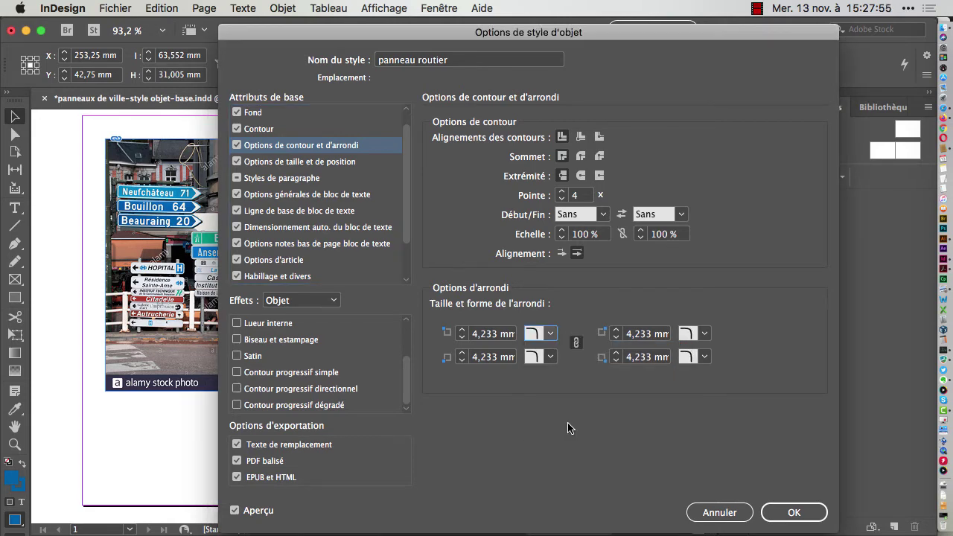
{"action": "double_click", "coordinate": [497, 335]}
{"action": "type", "text": "1,5"}
{"action": "key", "text": "Tab"}
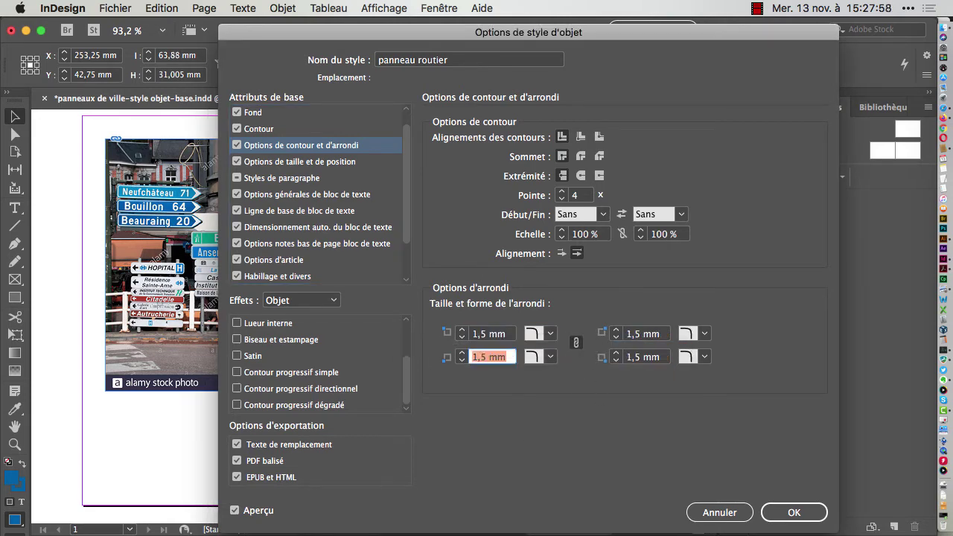
{"action": "left_click", "coordinate": [791, 512]}
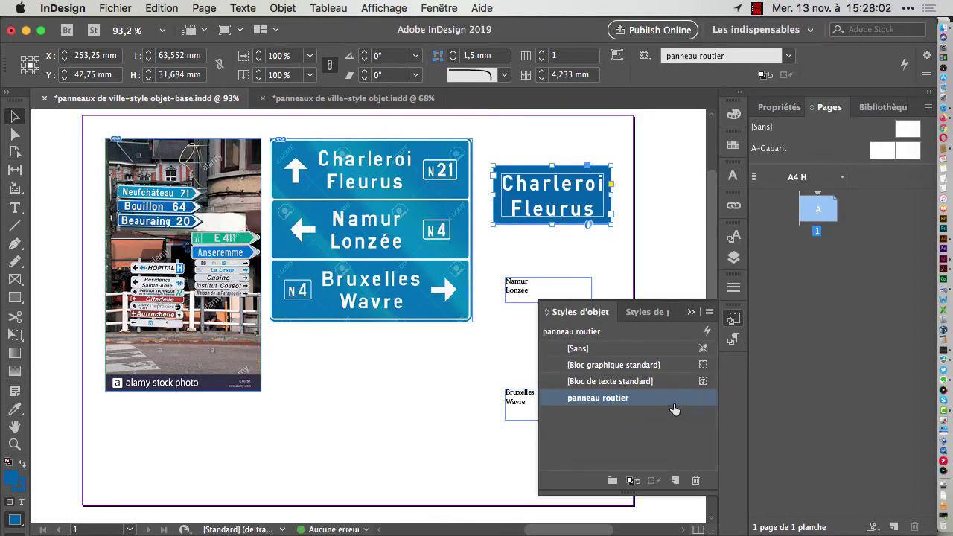
Step: Move the Charleroi Fleurus sign up beside the reference road sign, to about X 244,4 mm and Y 29,1 mm
{"action": "left_click", "coordinate": [661, 447]}
{"action": "left_click", "coordinate": [649, 196]}
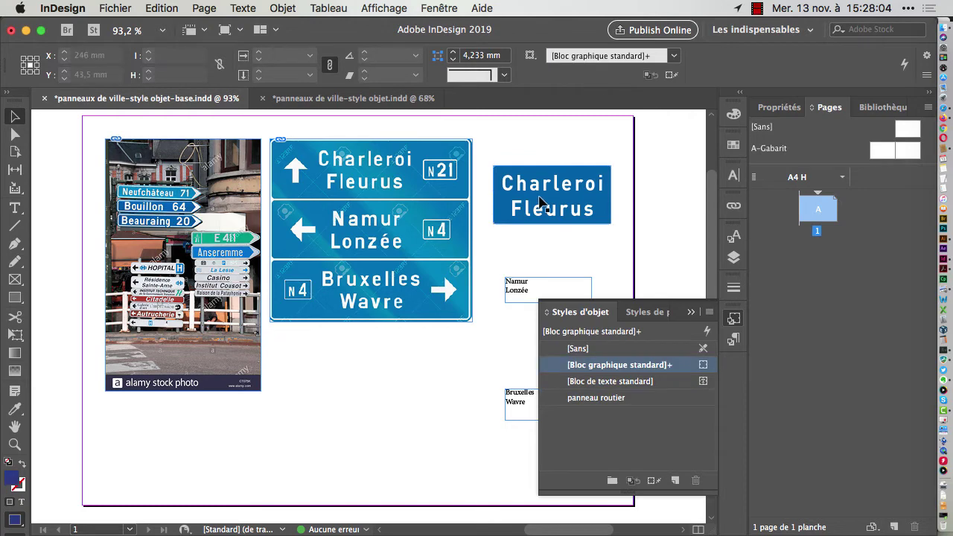
{"action": "left_click_drag", "start_coordinate": [461, 135], "coordinate": [660, 249]}
{"action": "scroll", "coordinate": [149, 179], "scroll_direction": "left", "scroll_amount": 5}
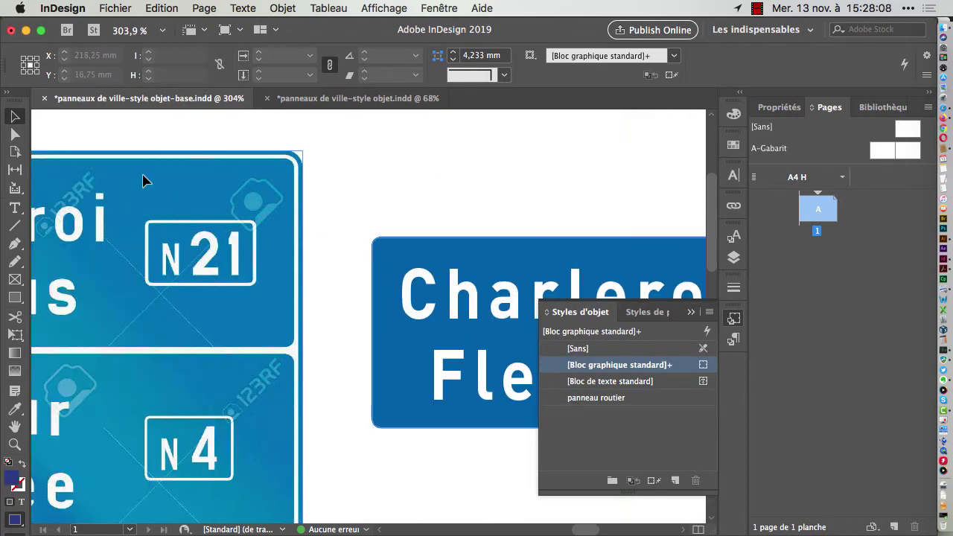
{"action": "left_click_drag", "start_coordinate": [409, 258], "coordinate": [354, 174]}
{"action": "left_click", "coordinate": [401, 400]}
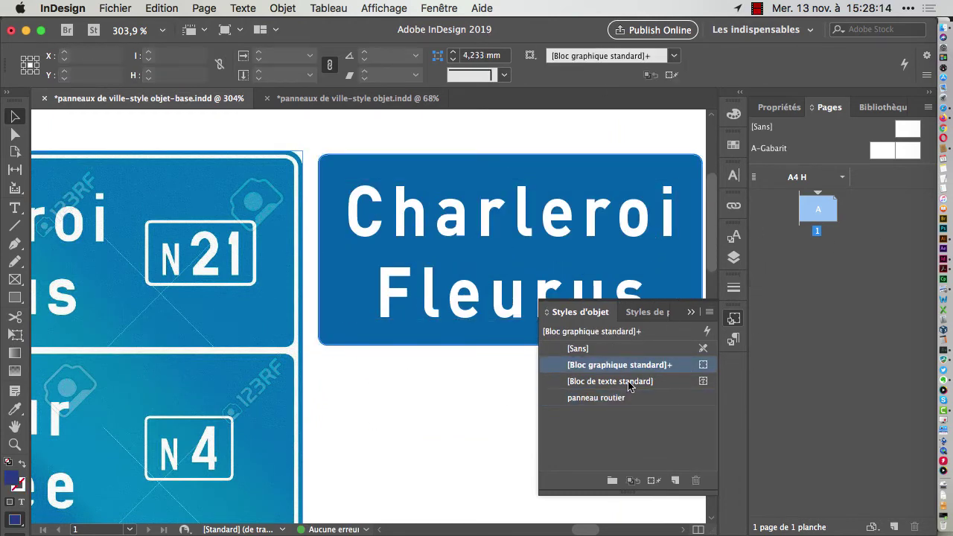
Step: Change the stroke type of the "panneau routier" style to "Epais - Epais" for the Charleroi Fleurus sign
{"action": "left_click", "coordinate": [614, 402]}
{"action": "left_click", "coordinate": [546, 221]}
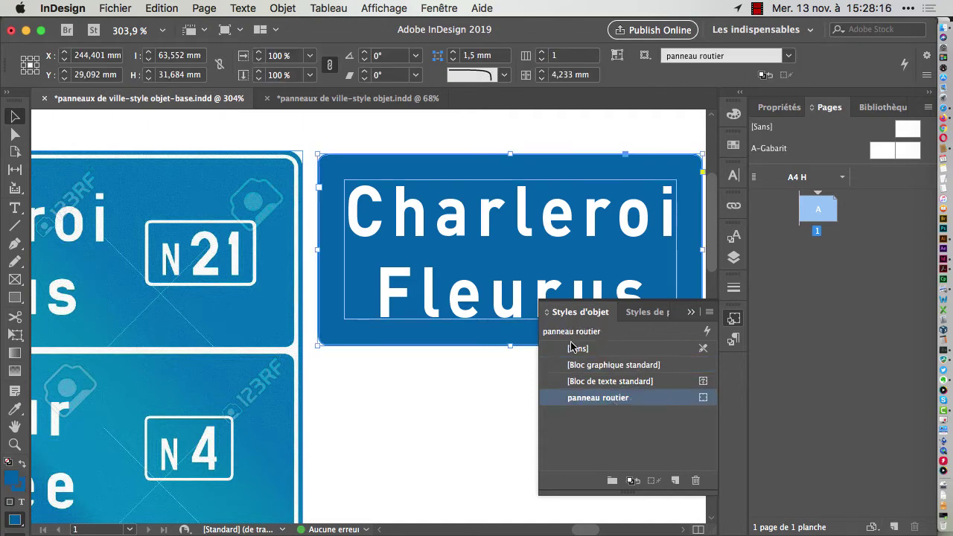
{"action": "left_click", "coordinate": [645, 402]}
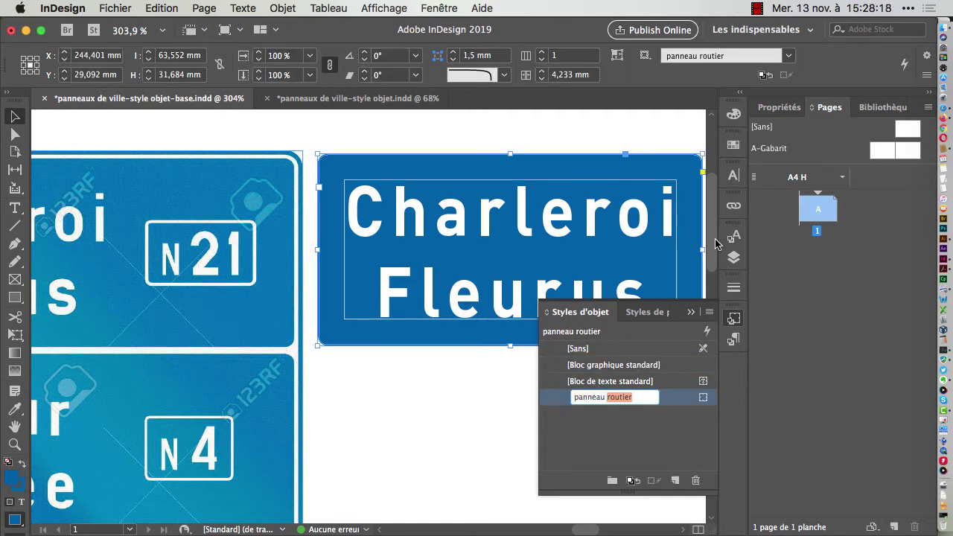
{"action": "left_click", "coordinate": [669, 402]}
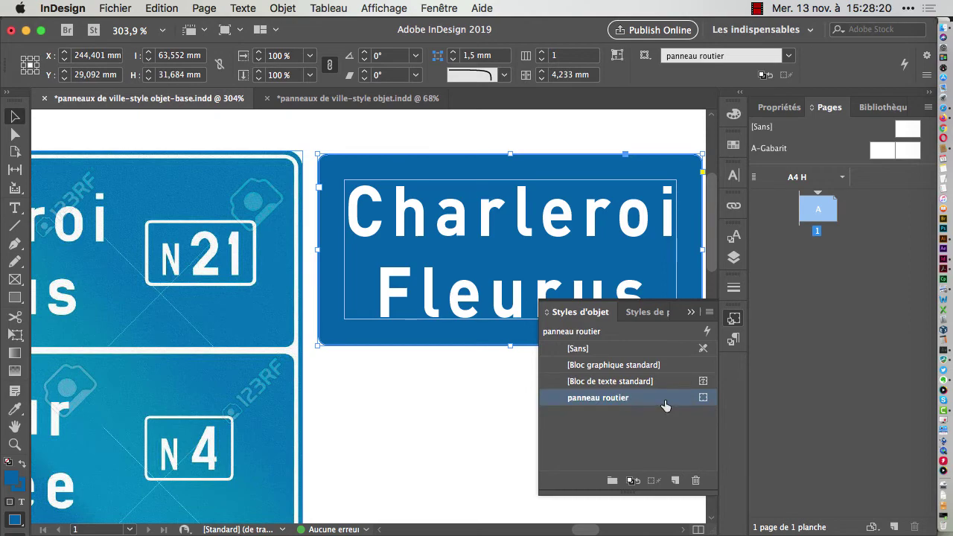
{"action": "double_click", "coordinate": [665, 405]}
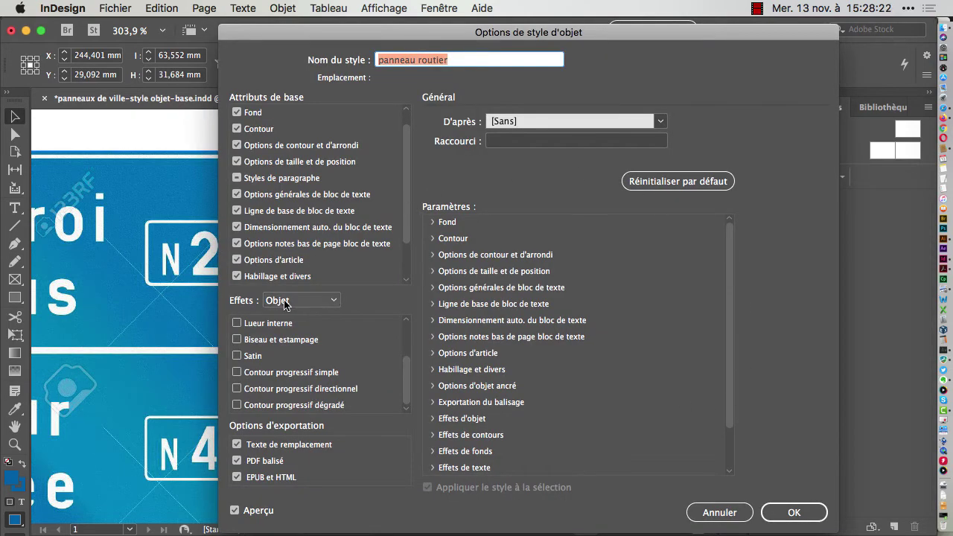
{"action": "left_click", "coordinate": [270, 130]}
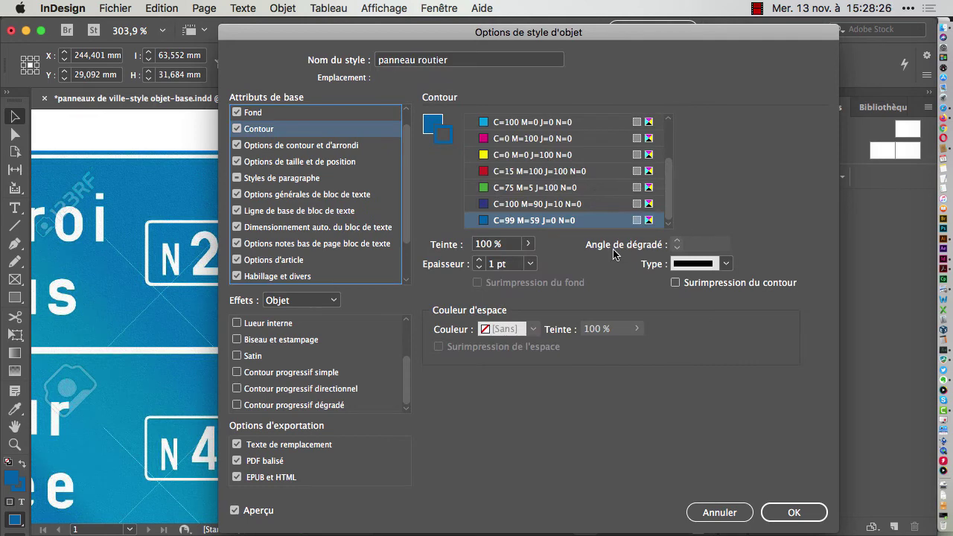
{"action": "left_click", "coordinate": [724, 263]}
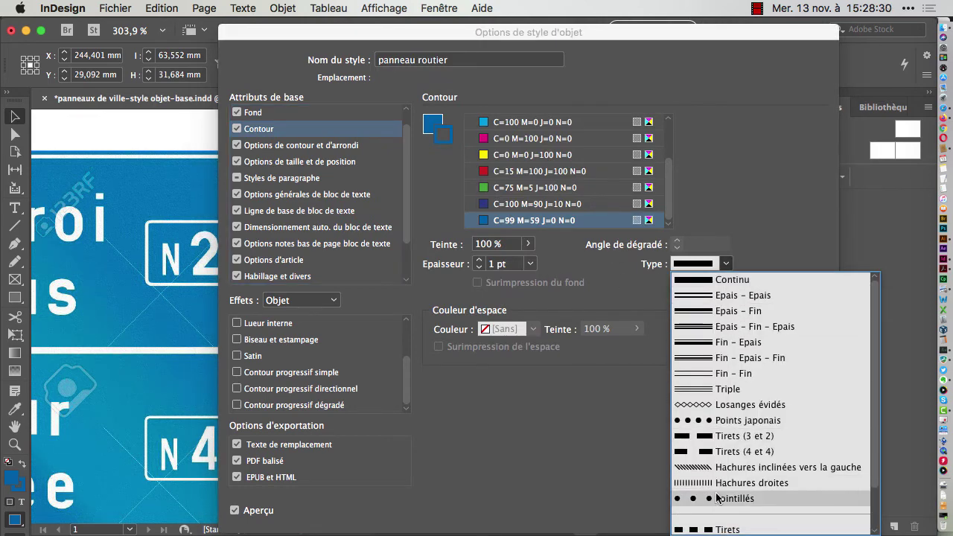
{"action": "left_click", "coordinate": [744, 296]}
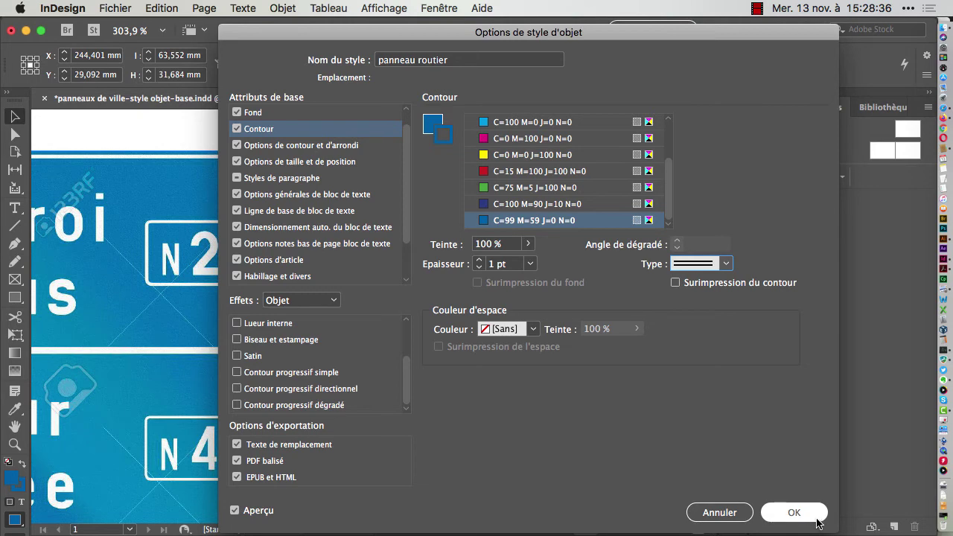
{"action": "left_click", "coordinate": [791, 512]}
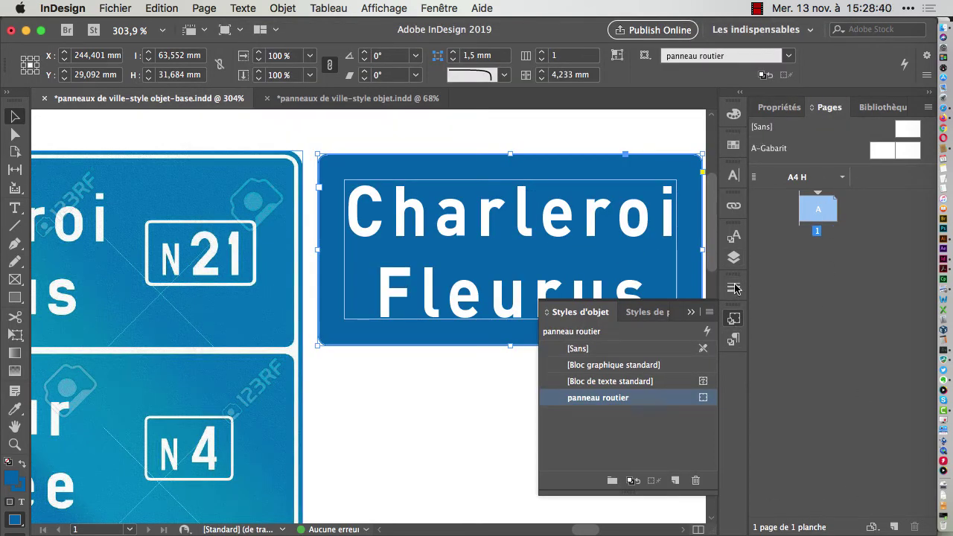
Step: Set the stroke weight of the "panneau routier" object style to 8 pt
{"action": "double_click", "coordinate": [662, 397]}
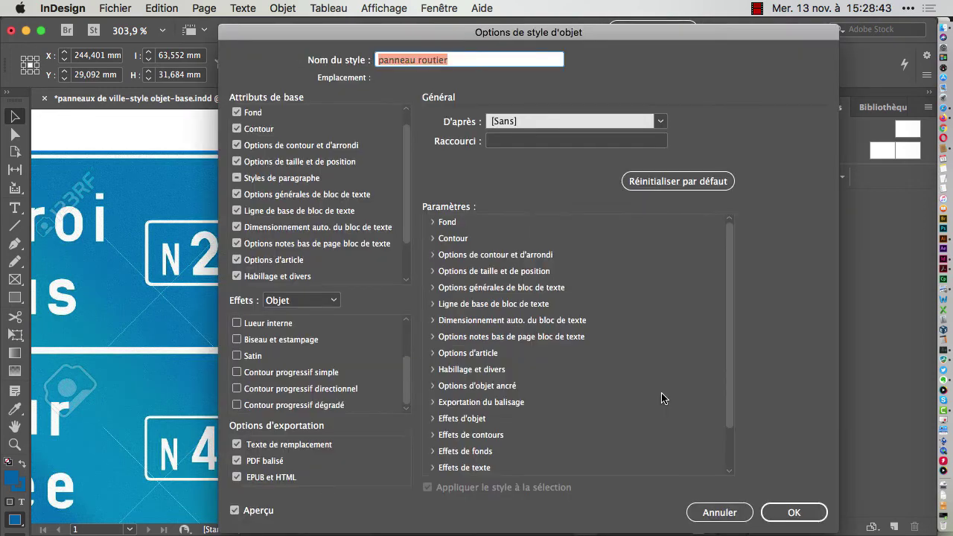
{"action": "left_click", "coordinate": [312, 130]}
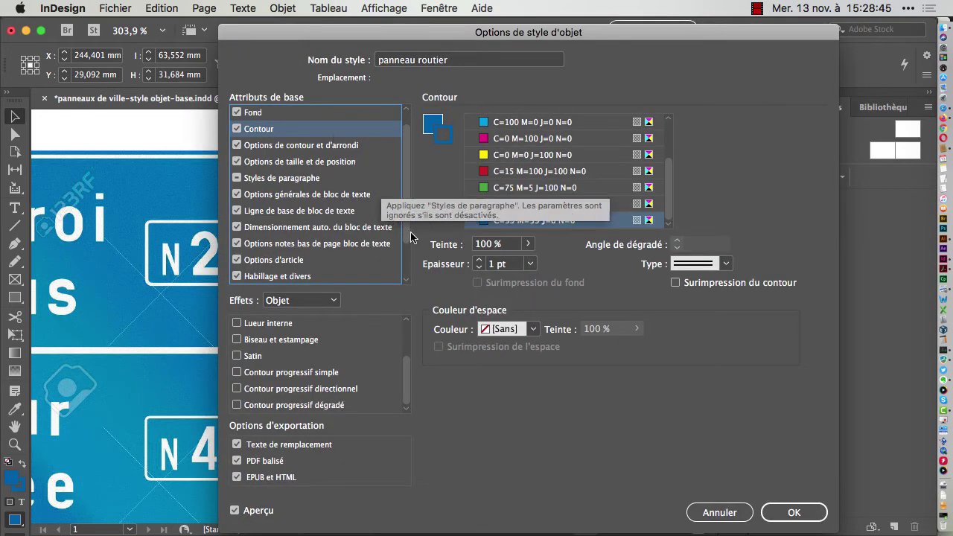
{"action": "left_click", "coordinate": [478, 260]}
{"action": "left_click", "coordinate": [478, 260]}
{"action": "left_click", "coordinate": [478, 260]}
{"action": "left_click", "coordinate": [478, 260]}
{"action": "left_click", "coordinate": [478, 260]}
{"action": "left_click", "coordinate": [477, 260]}
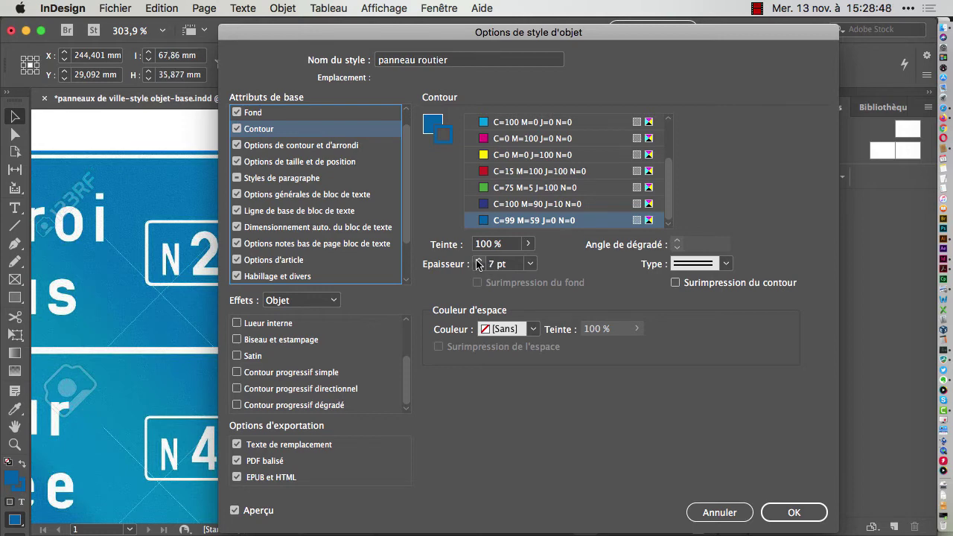
{"action": "left_click", "coordinate": [794, 512]}
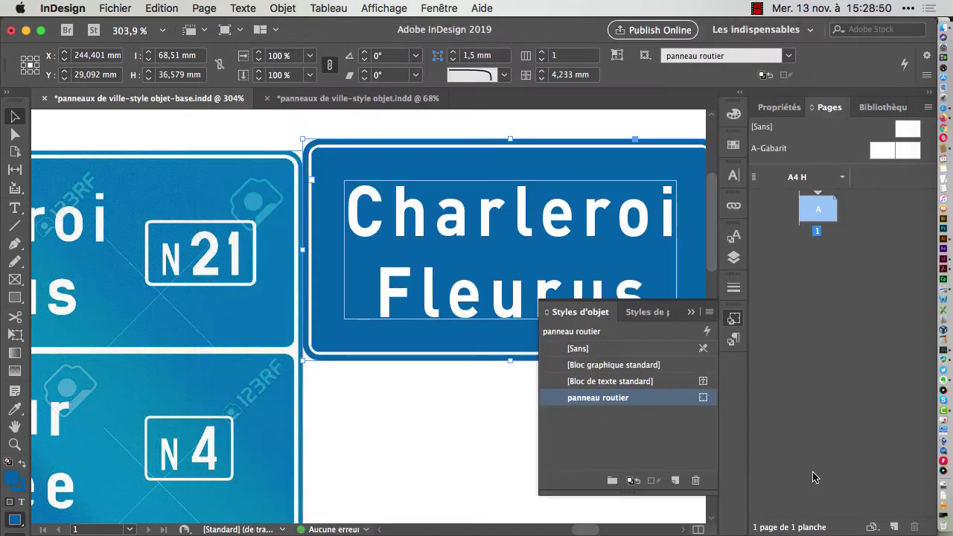
Step: Shift the Charleroi Fleurus sign slightly and set the stroke gap colour of the "panneau routier" style to [Papier]
{"action": "left_click_drag", "start_coordinate": [347, 149], "coordinate": [389, 166]}
{"action": "double_click", "coordinate": [657, 405]}
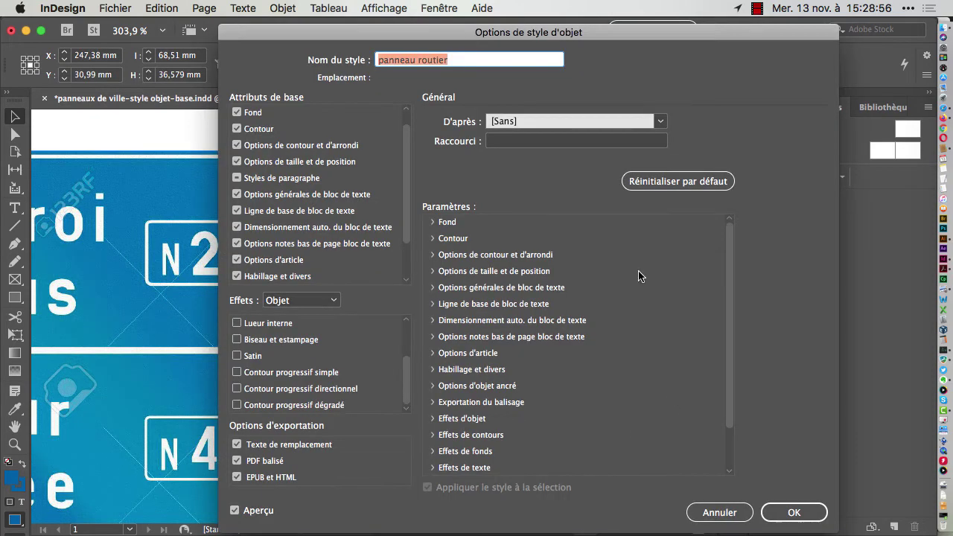
{"action": "left_click", "coordinate": [289, 131]}
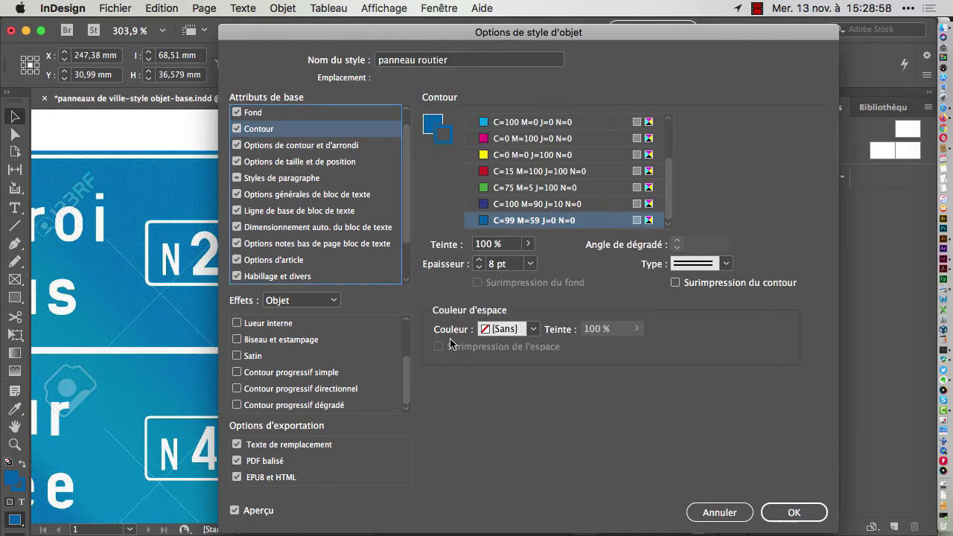
{"action": "left_click", "coordinate": [533, 329]}
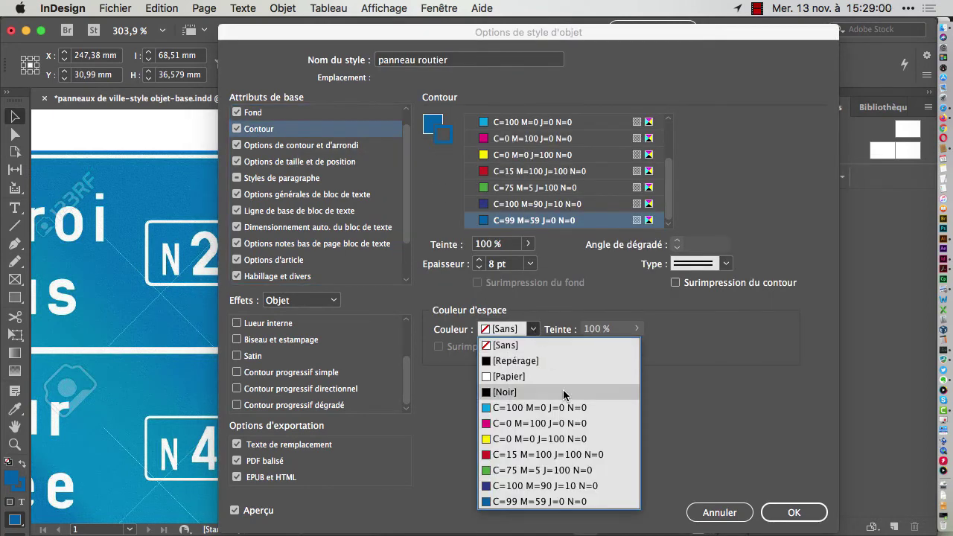
{"action": "left_click", "coordinate": [525, 375]}
{"action": "left_click", "coordinate": [793, 512]}
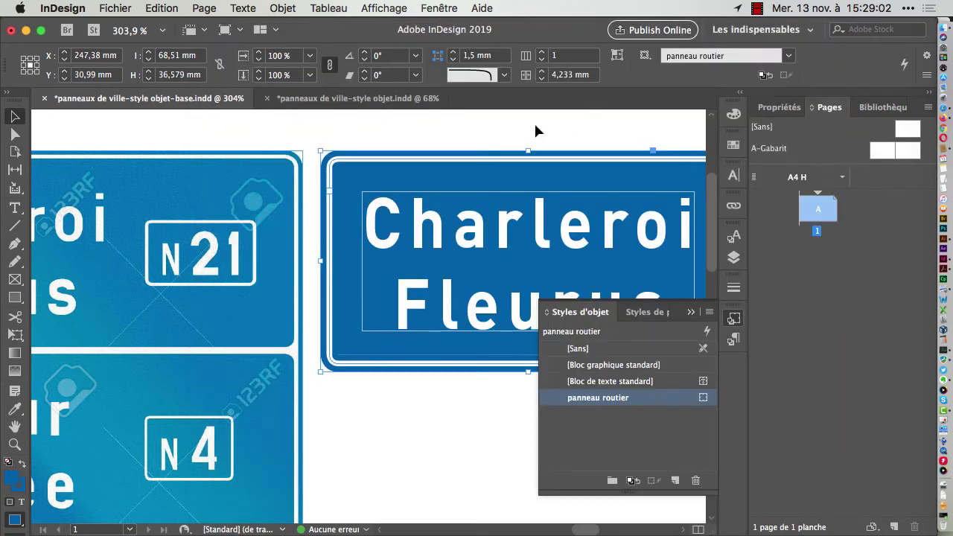
Step: Move the Charleroi Fleurus sign over the reference sign's edge, to about X 235,6 mm, and reduce its stroke weight to 4 pt
{"action": "left_click_drag", "start_coordinate": [410, 176], "coordinate": [354, 171]}
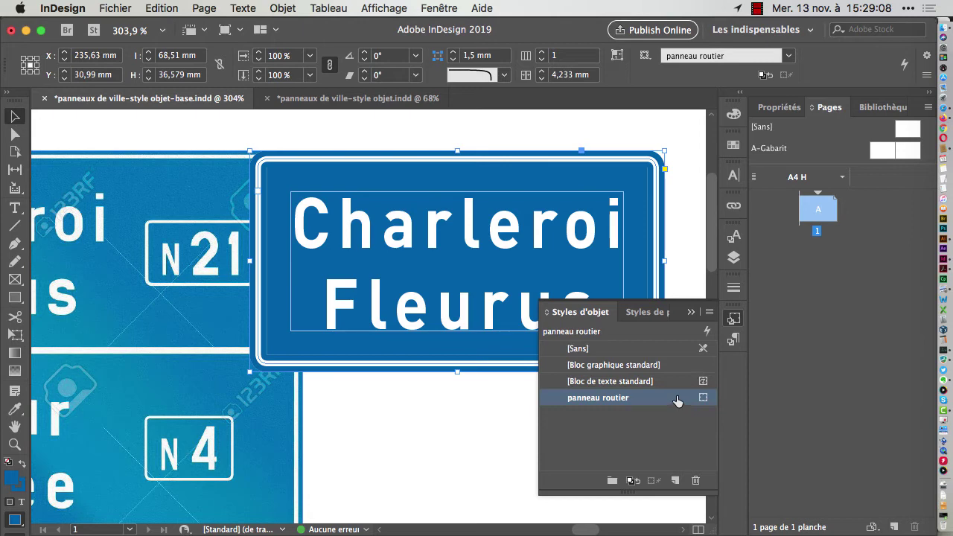
{"action": "left_click", "coordinate": [733, 287]}
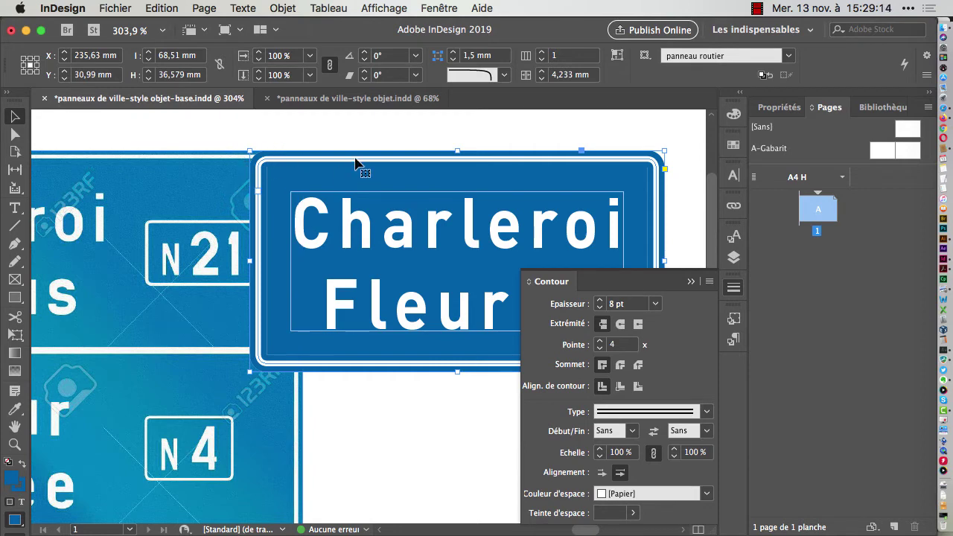
{"action": "left_click", "coordinate": [600, 308]}
{"action": "left_click", "coordinate": [600, 308]}
{"action": "left_click", "coordinate": [600, 308]}
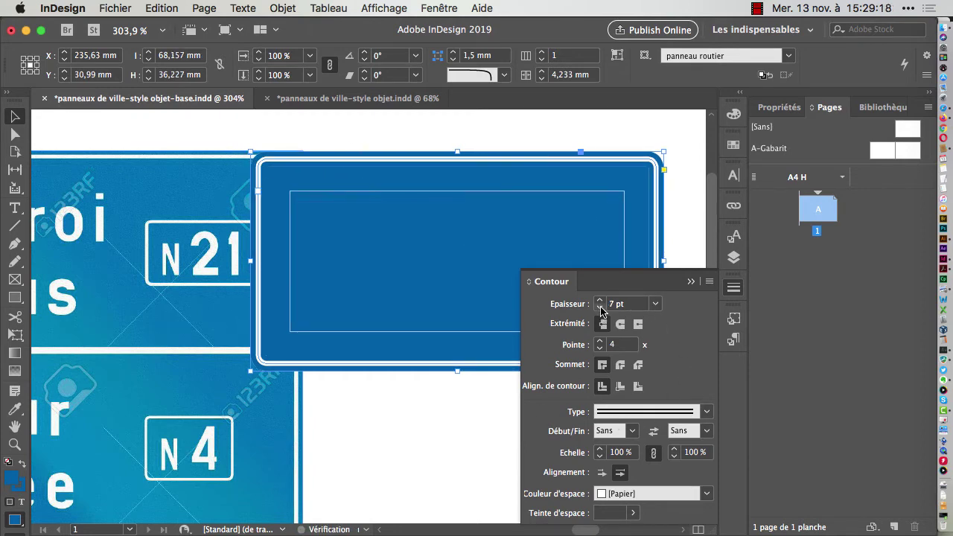
{"action": "left_click", "coordinate": [600, 308]}
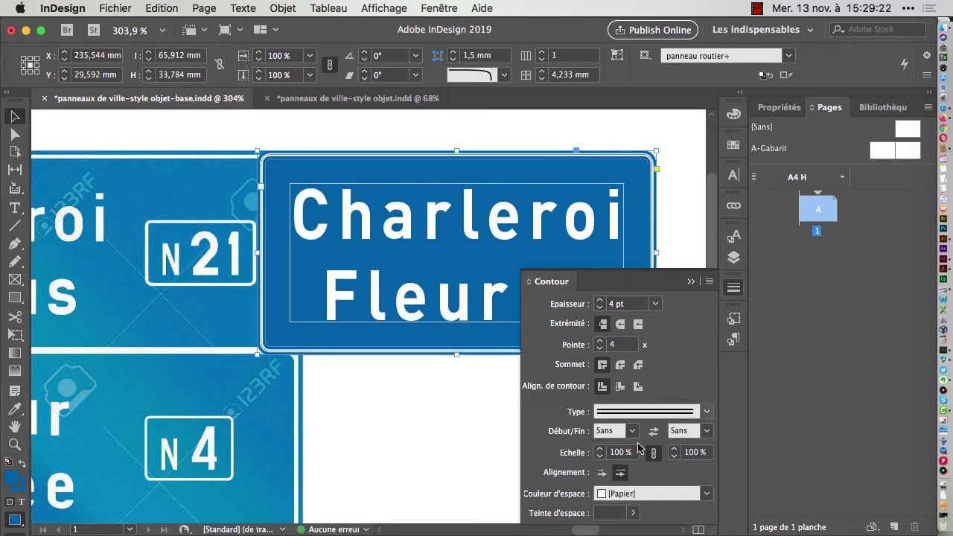
Step: Create a new stroke style named "panneau" with the type Bande
{"action": "left_click", "coordinate": [710, 281]}
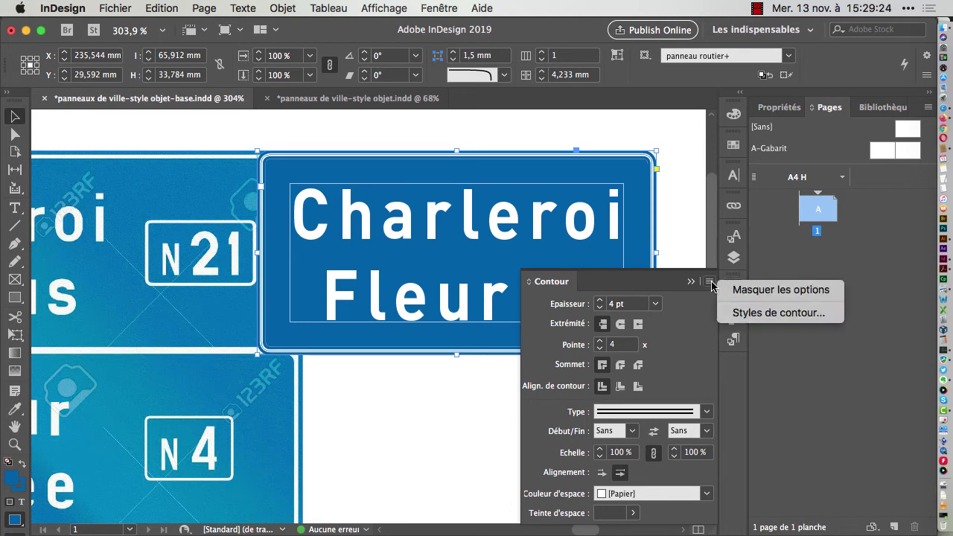
{"action": "left_click", "coordinate": [777, 318]}
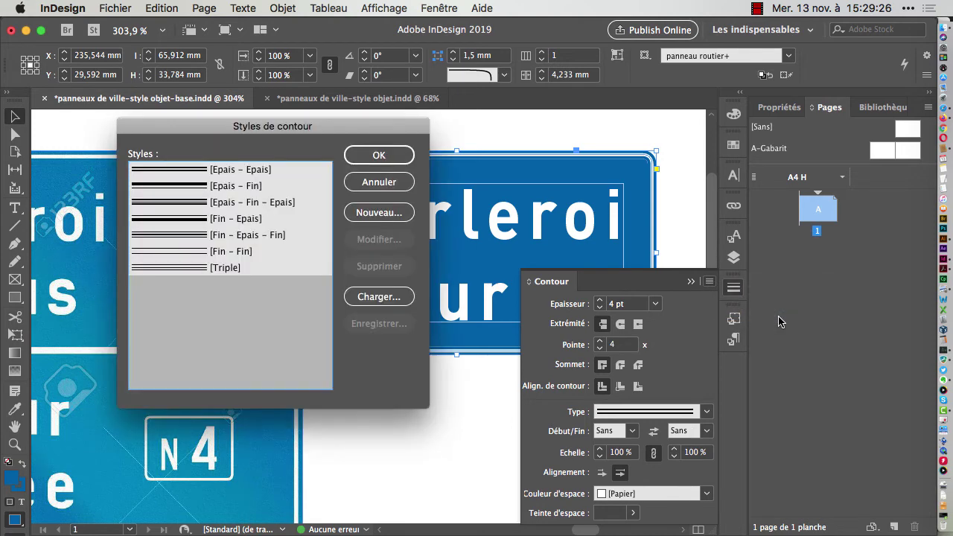
{"action": "left_click_drag", "start_coordinate": [253, 128], "coordinate": [612, 131]}
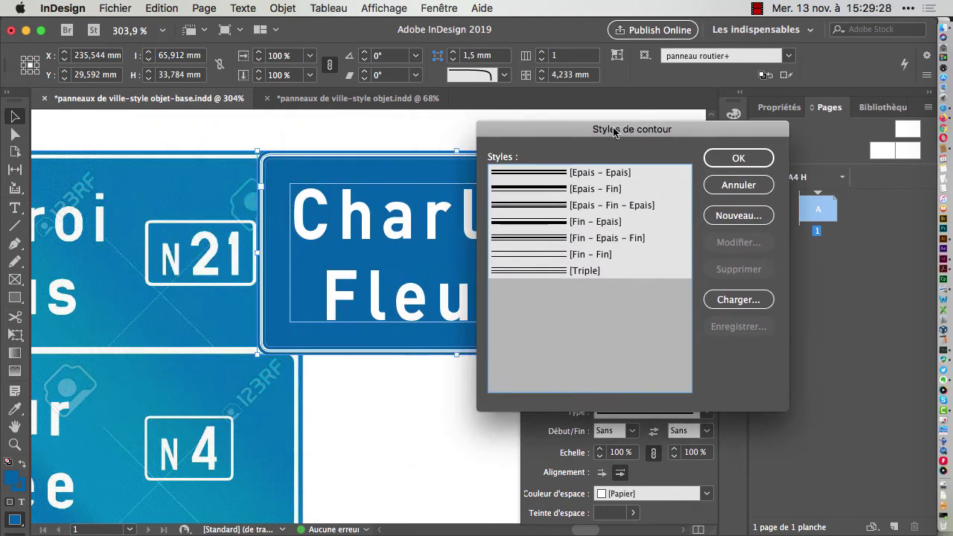
{"action": "left_click", "coordinate": [770, 216]}
{"action": "left_click_drag", "start_coordinate": [292, 376], "coordinate": [613, 105]}
{"action": "type", "text": "p"}
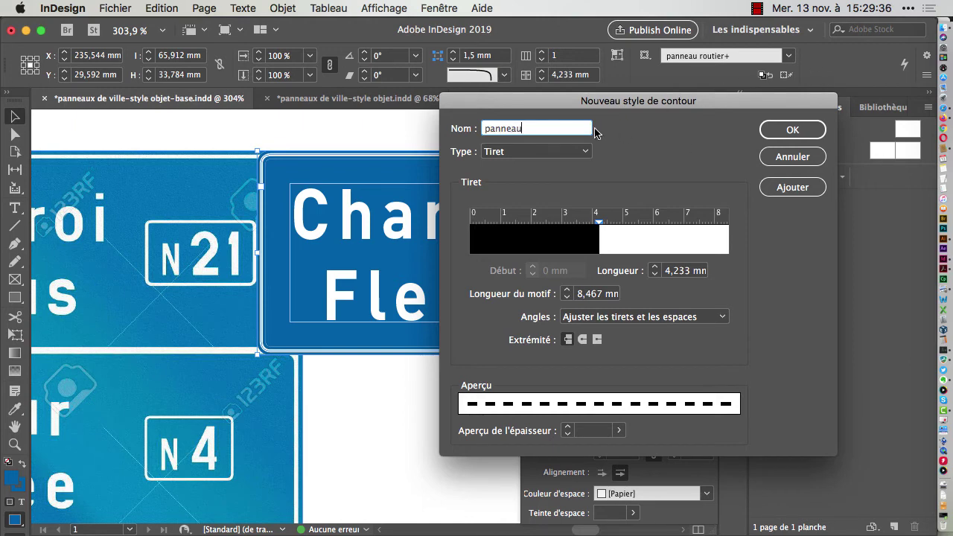
{"action": "type", "text": "anneau"}
{"action": "left_click", "coordinate": [524, 151]}
{"action": "left_click", "coordinate": [530, 167]}
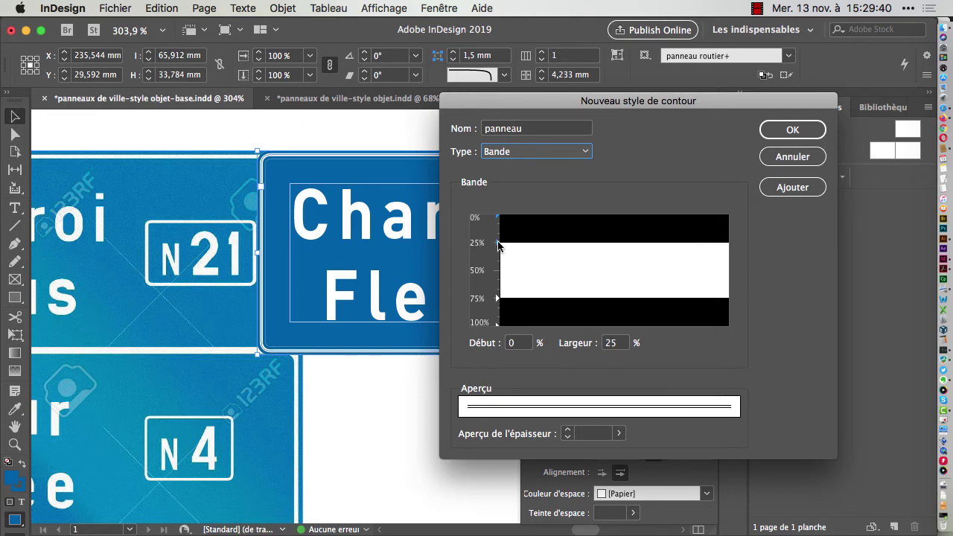
Step: Define the "panneau" stroke style as a single band starting at 0 % with a width of 50 %, and save it
{"action": "left_click_drag", "start_coordinate": [498, 246], "coordinate": [498, 275]}
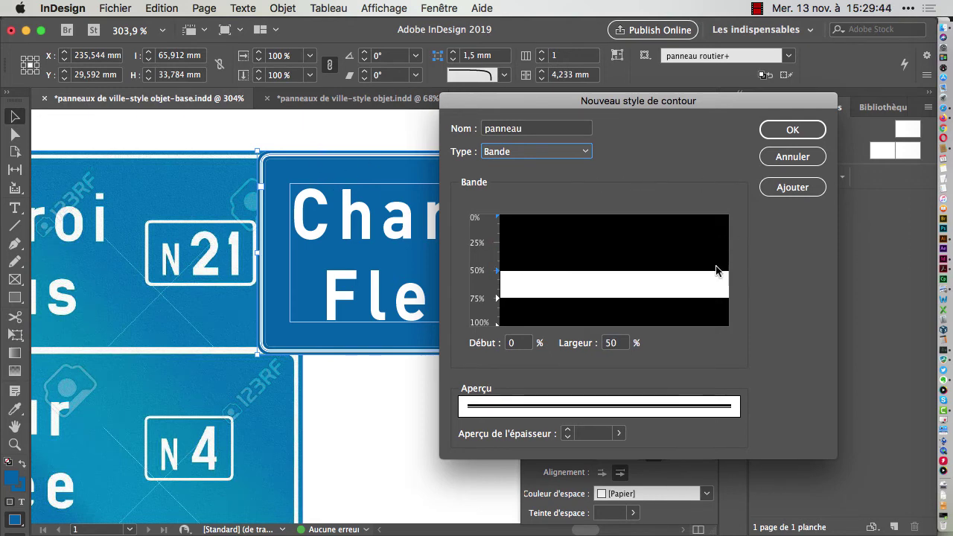
{"action": "left_click_drag", "start_coordinate": [498, 301], "coordinate": [499, 334]}
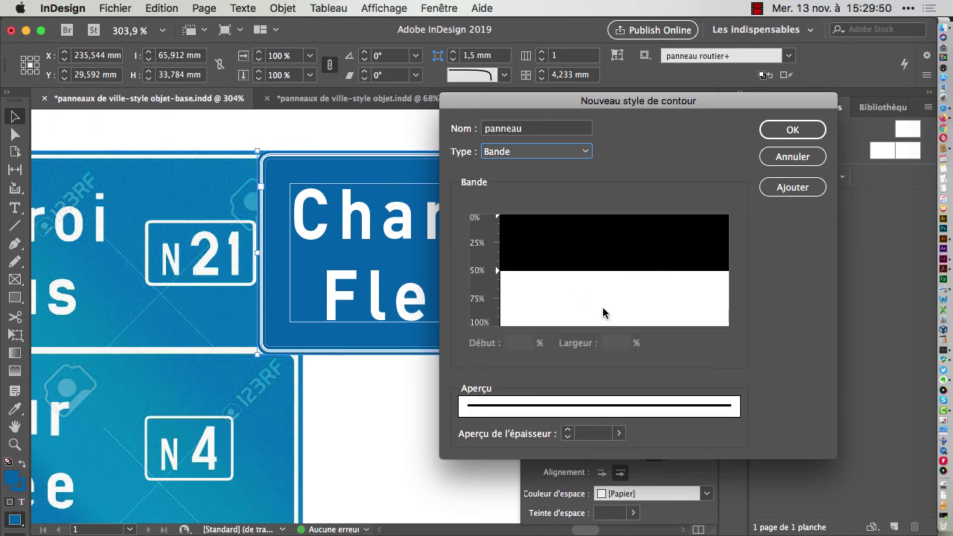
{"action": "left_click", "coordinate": [617, 432]}
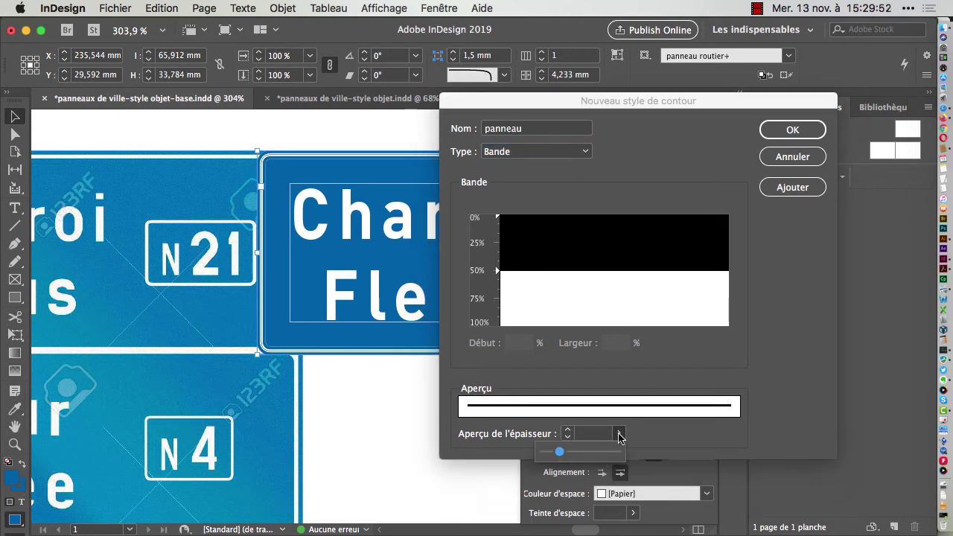
{"action": "left_click", "coordinate": [776, 136]}
{"action": "left_click", "coordinate": [670, 298]}
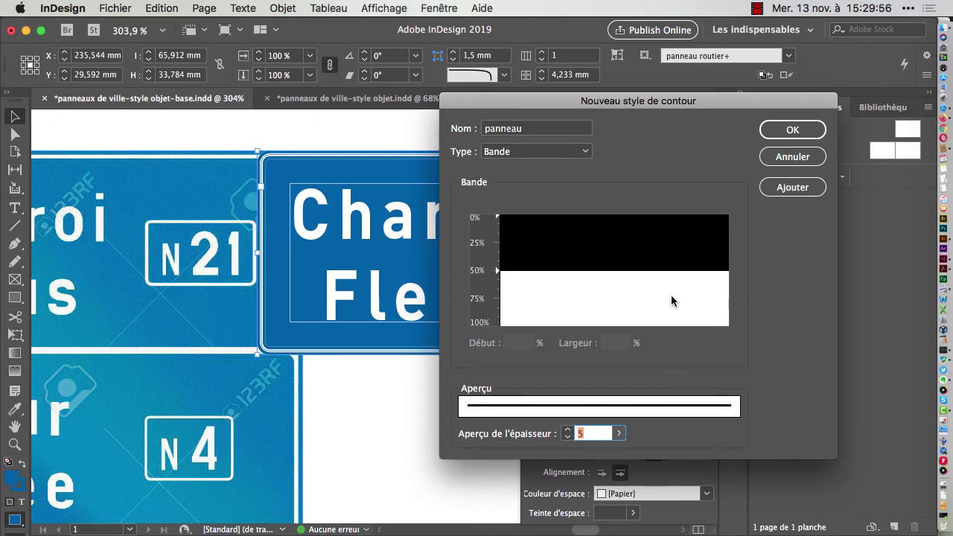
{"action": "left_click", "coordinate": [791, 129]}
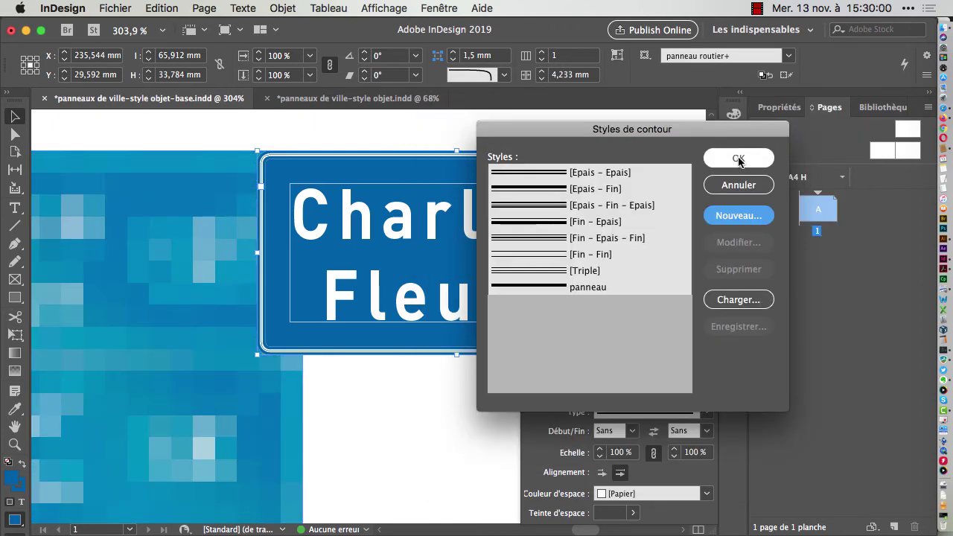
{"action": "left_click", "coordinate": [627, 290]}
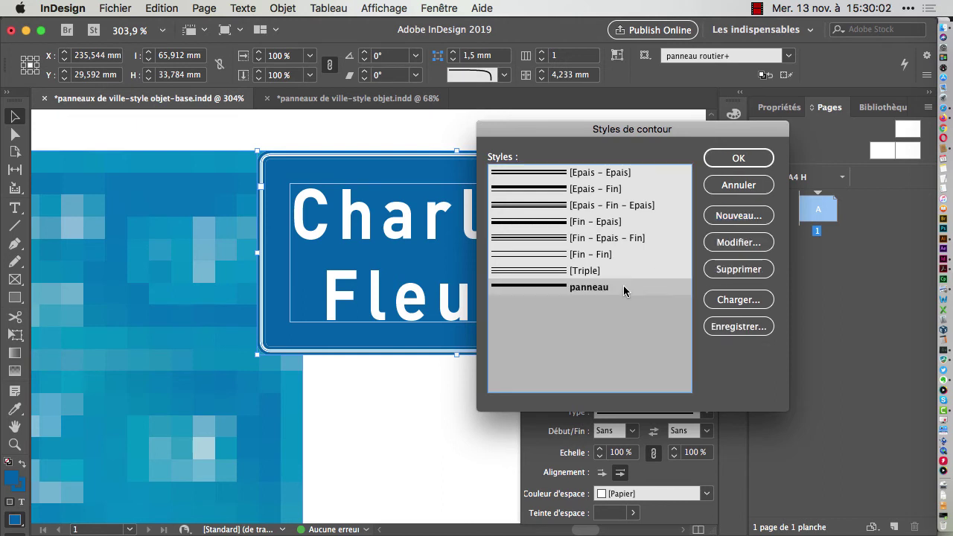
{"action": "left_click", "coordinate": [737, 159]}
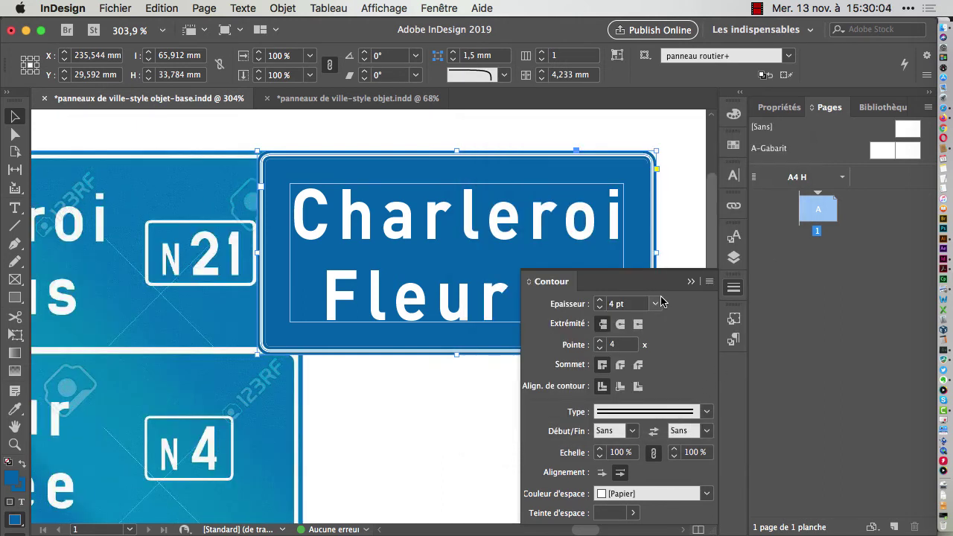
Step: Apply the "panneau" stroke type to the Charleroi Fleurus sign and check its border against the reference sign
{"action": "left_click", "coordinate": [700, 412]}
{"action": "left_click", "coordinate": [692, 388]}
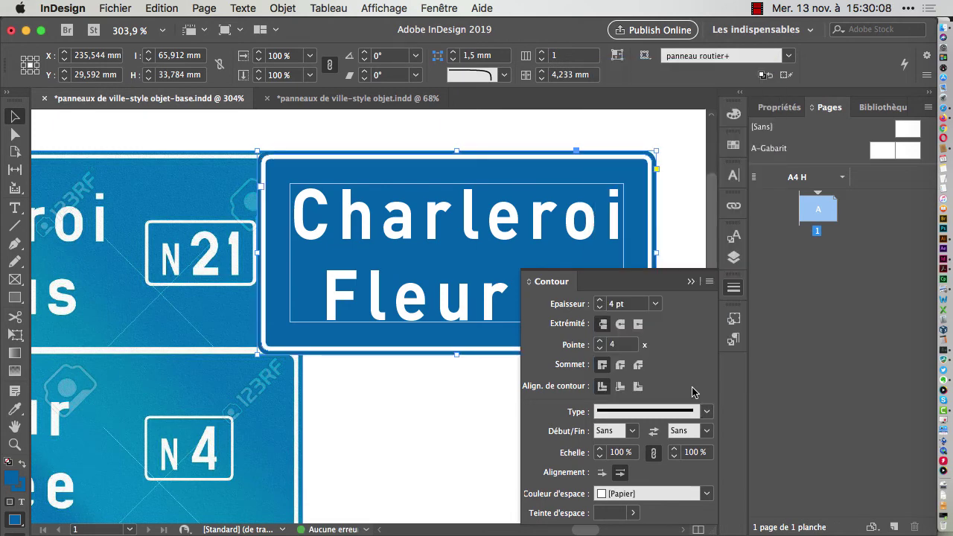
{"action": "left_click", "coordinate": [346, 131]}
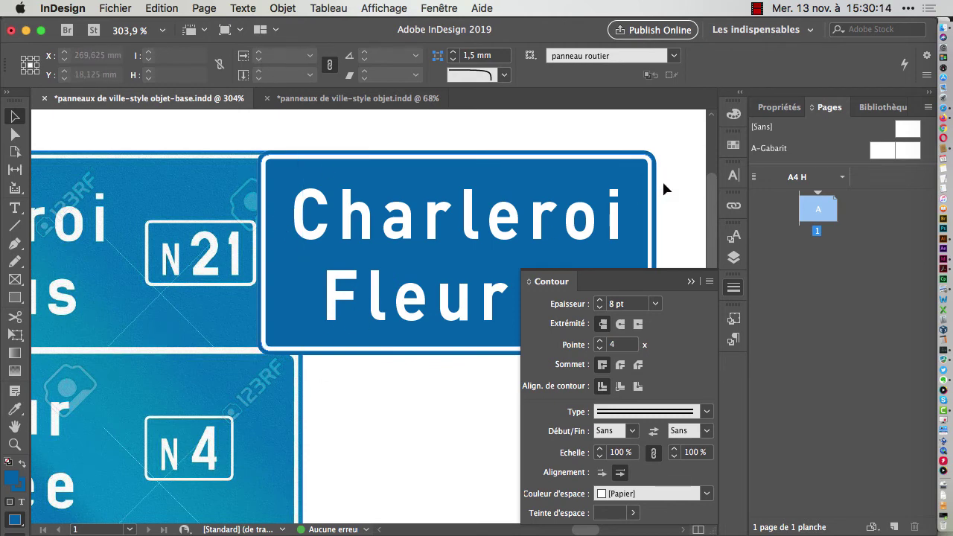
{"action": "left_click", "coordinate": [690, 282]}
{"action": "left_click", "coordinate": [607, 289]}
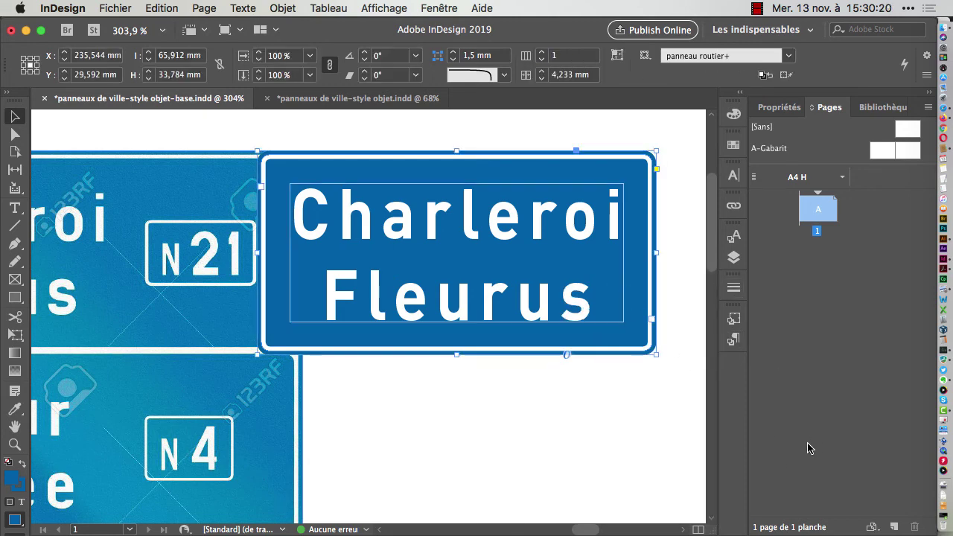
Step: Redefine the "panneau routier" object style from the Charleroi Fleurus sign's current formatting
{"action": "left_click", "coordinate": [734, 342]}
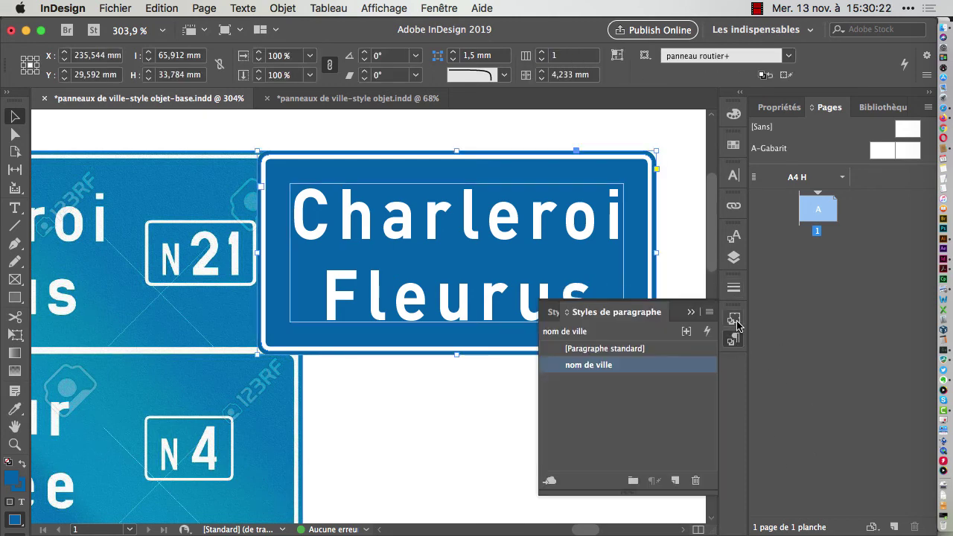
{"action": "left_click", "coordinate": [735, 322]}
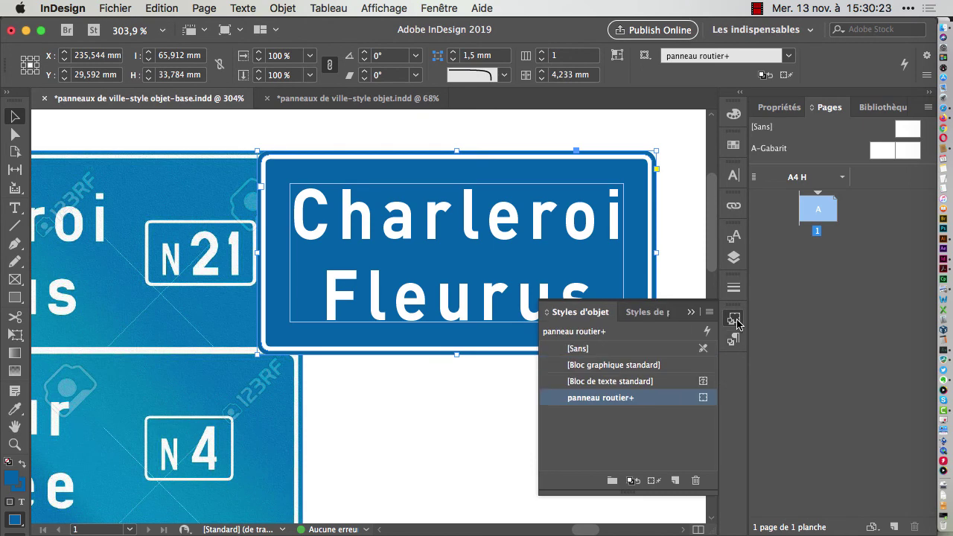
{"action": "right_click", "coordinate": [659, 399]}
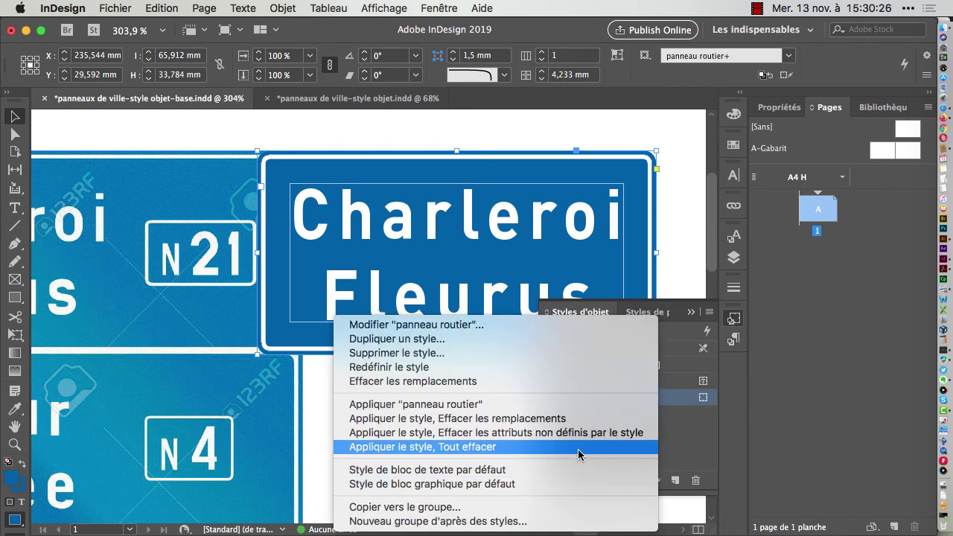
{"action": "left_click", "coordinate": [547, 367]}
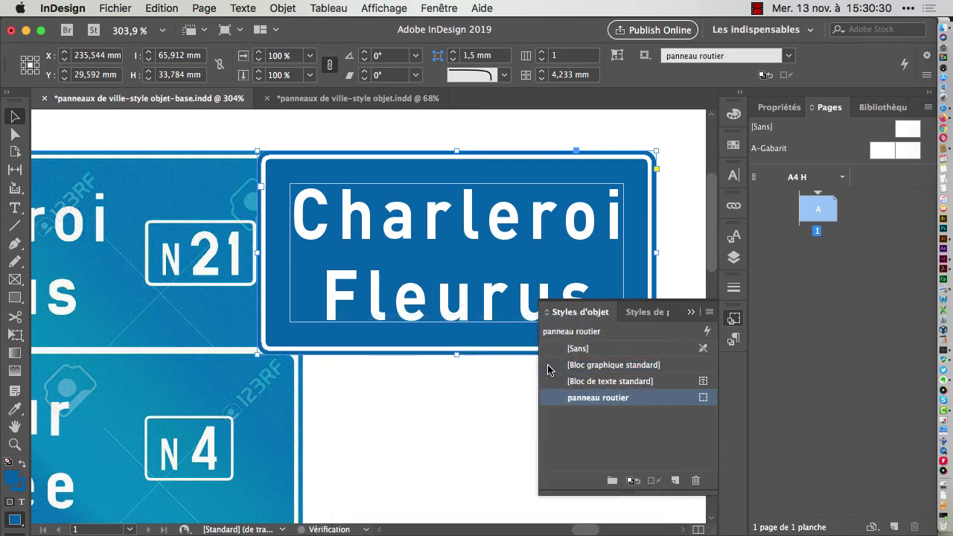
Step: Try the "panneau routier" object style on the Namur Lonzée text frame, and undo it
{"action": "key", "text": "super+minus"}
{"action": "key", "text": "super+minus"}
{"action": "key", "text": "super+minus"}
{"action": "key", "text": "super+minus"}
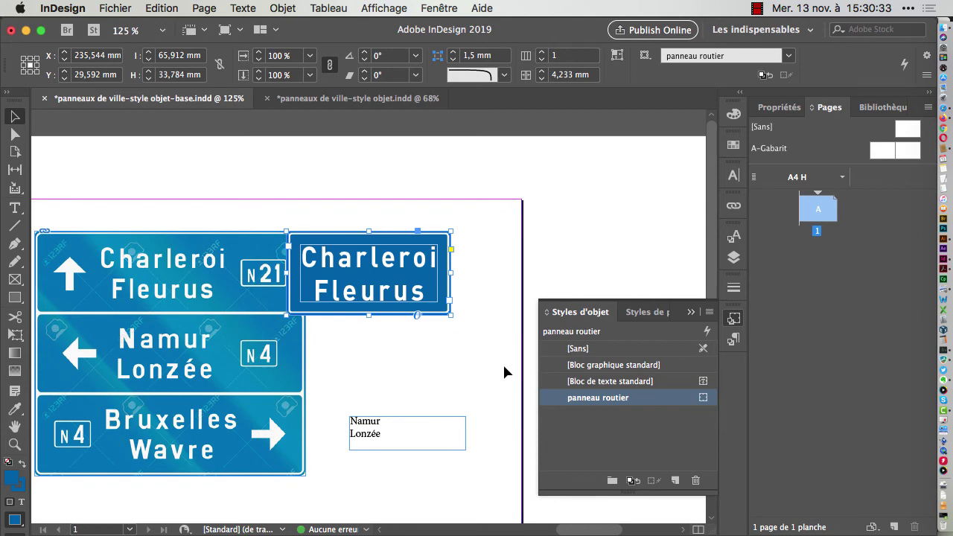
{"action": "left_click", "coordinate": [416, 447]}
{"action": "left_click", "coordinate": [647, 400]}
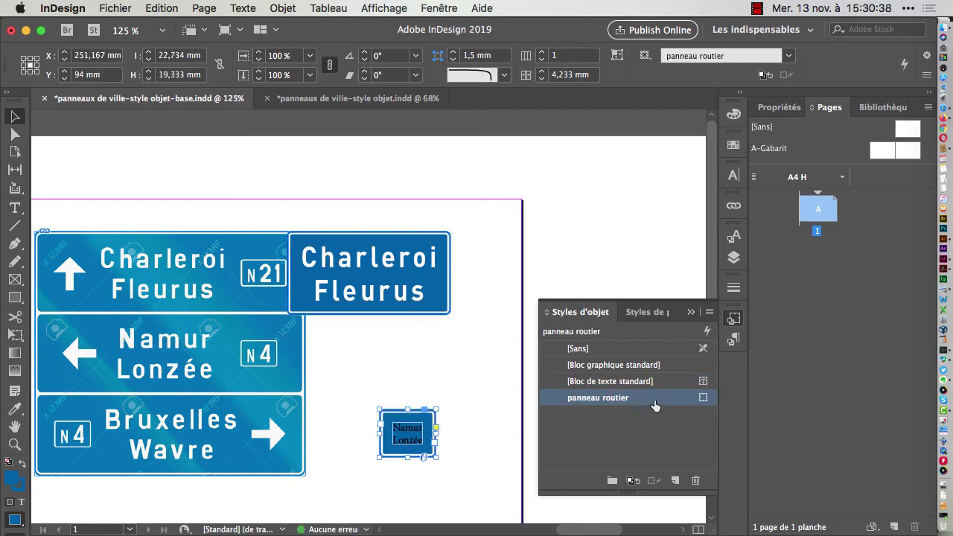
{"action": "key", "text": "super+z"}
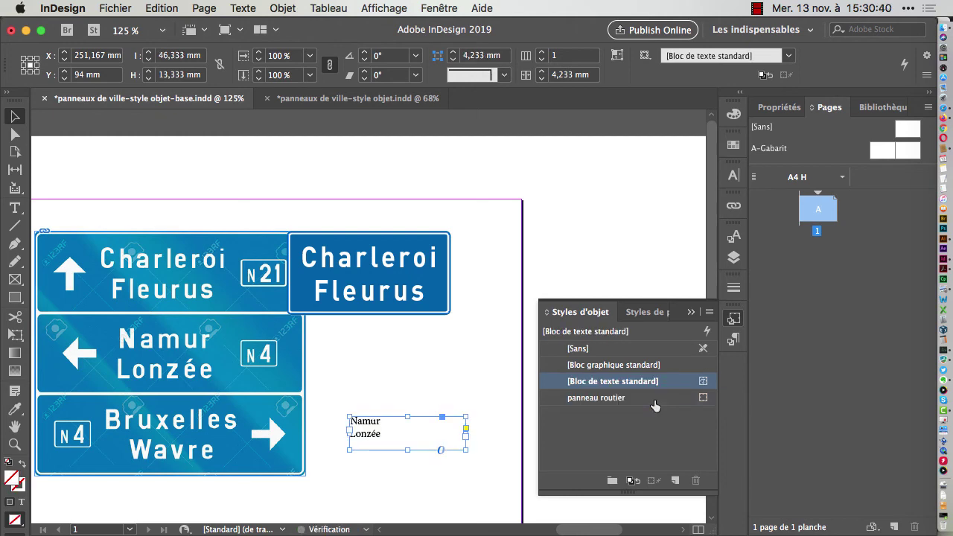
Step: Include the "nom de ville" paragraph style in the "panneau routier" object style, with the style applied to the Namur Lonzée text frame
{"action": "double_click", "coordinate": [654, 399]}
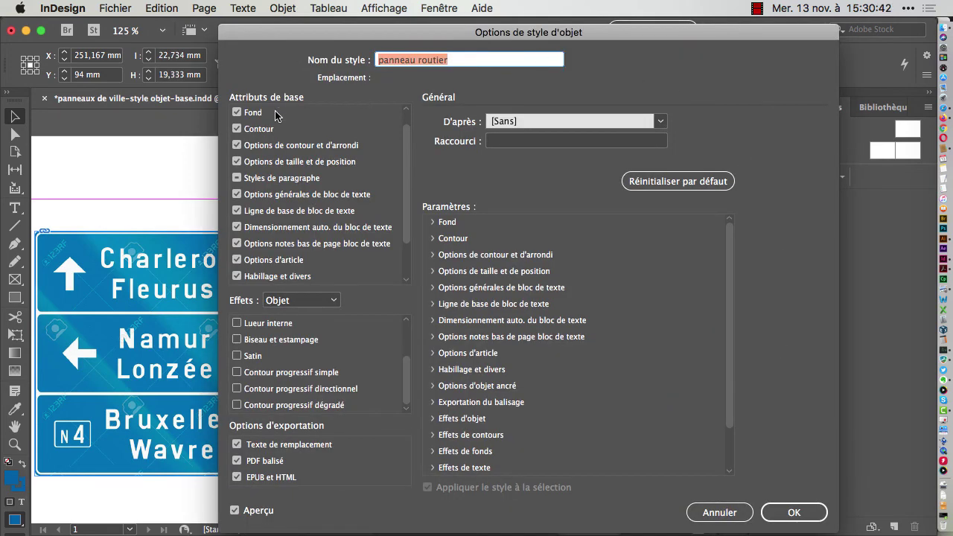
{"action": "scroll", "coordinate": [340, 160], "scroll_direction": "up", "scroll_amount": 1}
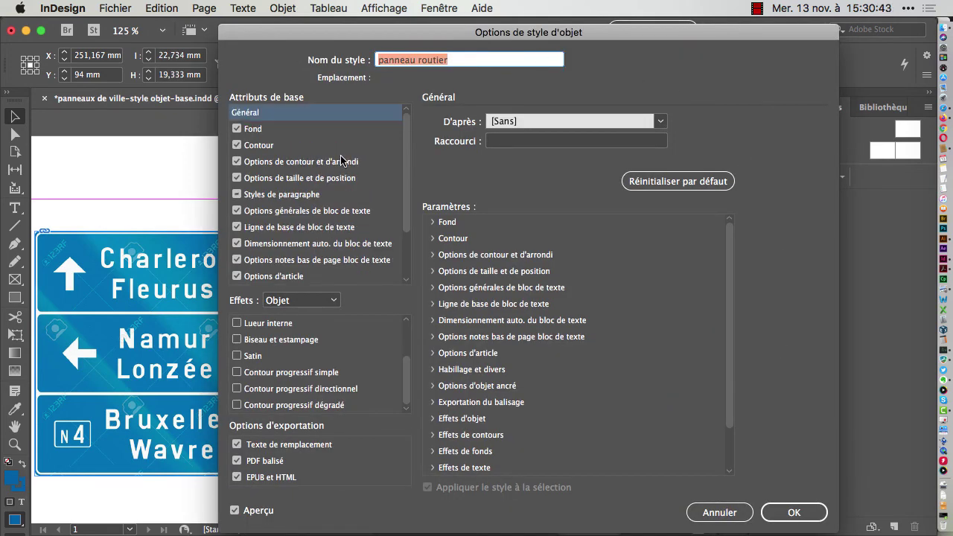
{"action": "left_click", "coordinate": [302, 194]}
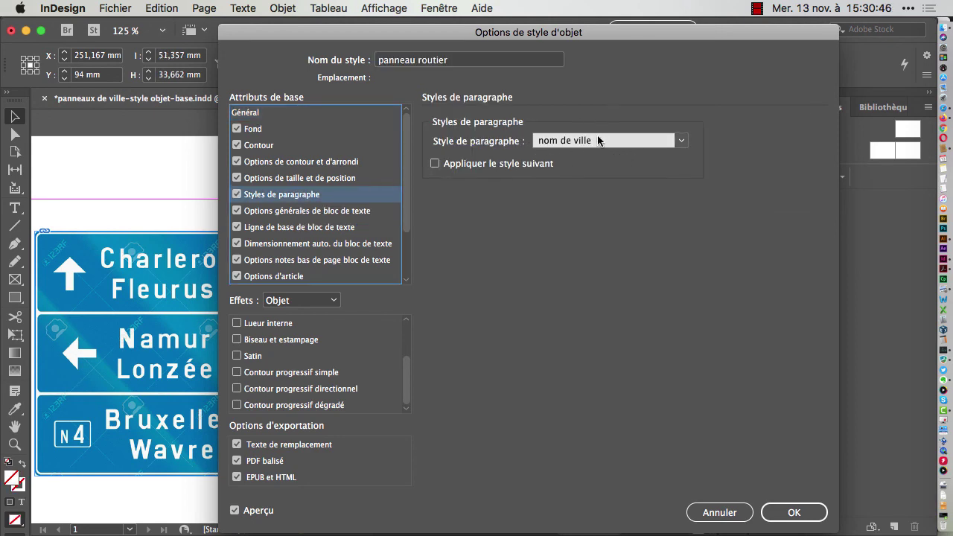
{"action": "left_click", "coordinate": [793, 512]}
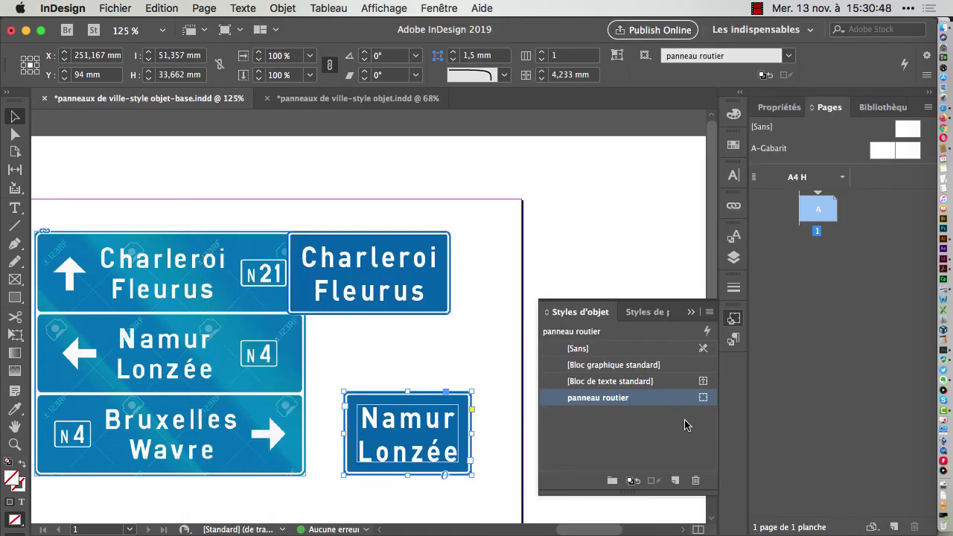
{"action": "left_click", "coordinate": [313, 391]}
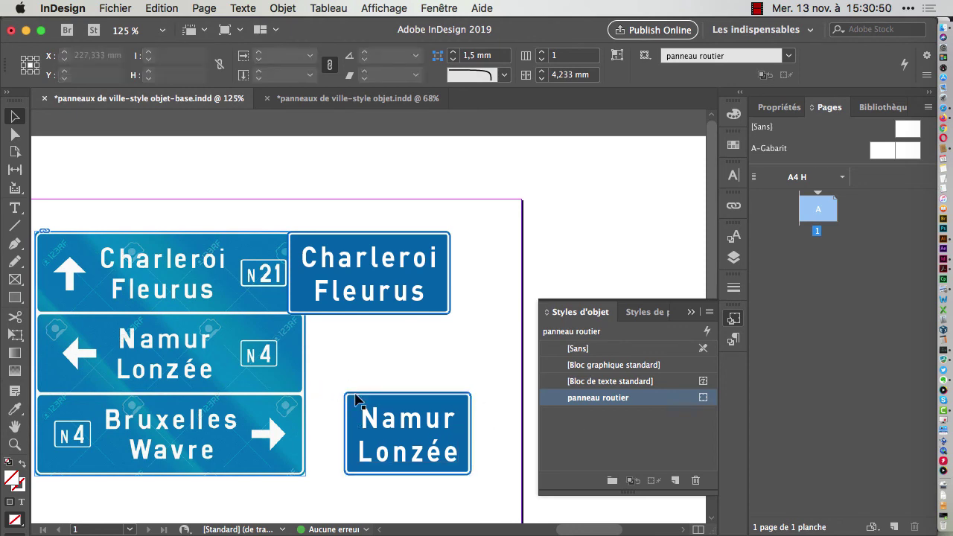
Step: Apply the "panneau routier" object style to the Bruxelles Wavre text frame
{"action": "left_click", "coordinate": [355, 400]}
{"action": "scroll", "coordinate": [424, 374], "scroll_direction": "down", "scroll_amount": 5}
{"action": "left_click", "coordinate": [438, 421]}
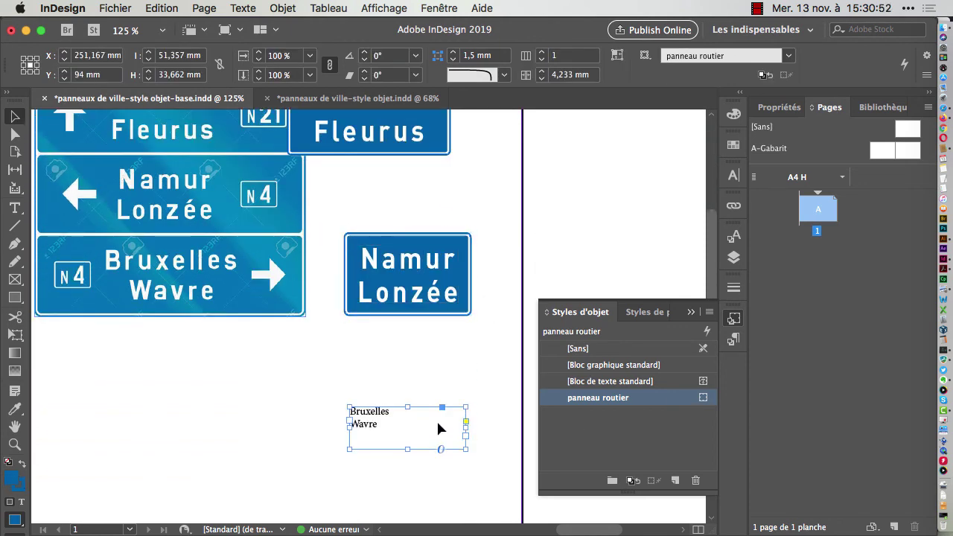
{"action": "left_click", "coordinate": [643, 399]}
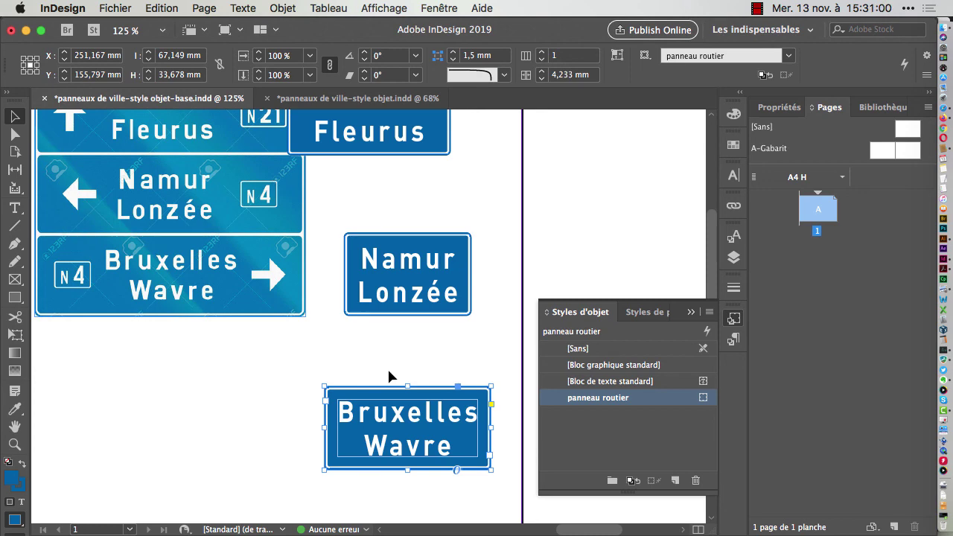
Step: Stack the signs beside the reference image, with Charleroi Fleurus above Namur Lonzée and Bruxelles Wavre moved up close beneath it
{"action": "scroll", "coordinate": [389, 376], "scroll_direction": "up", "scroll_amount": 1}
{"action": "left_click_drag", "start_coordinate": [436, 475], "coordinate": [439, 193]}
{"action": "left_click_drag", "start_coordinate": [397, 441], "coordinate": [402, 402]}
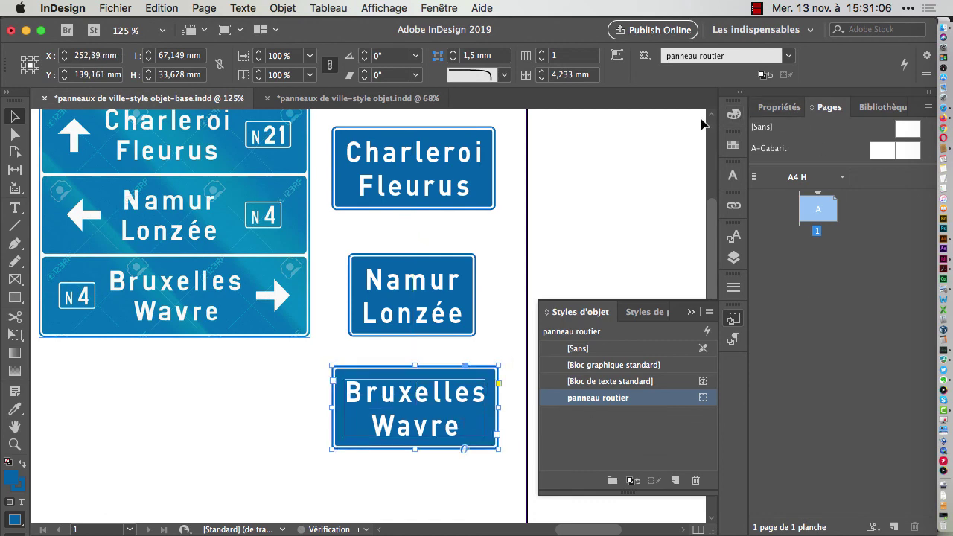